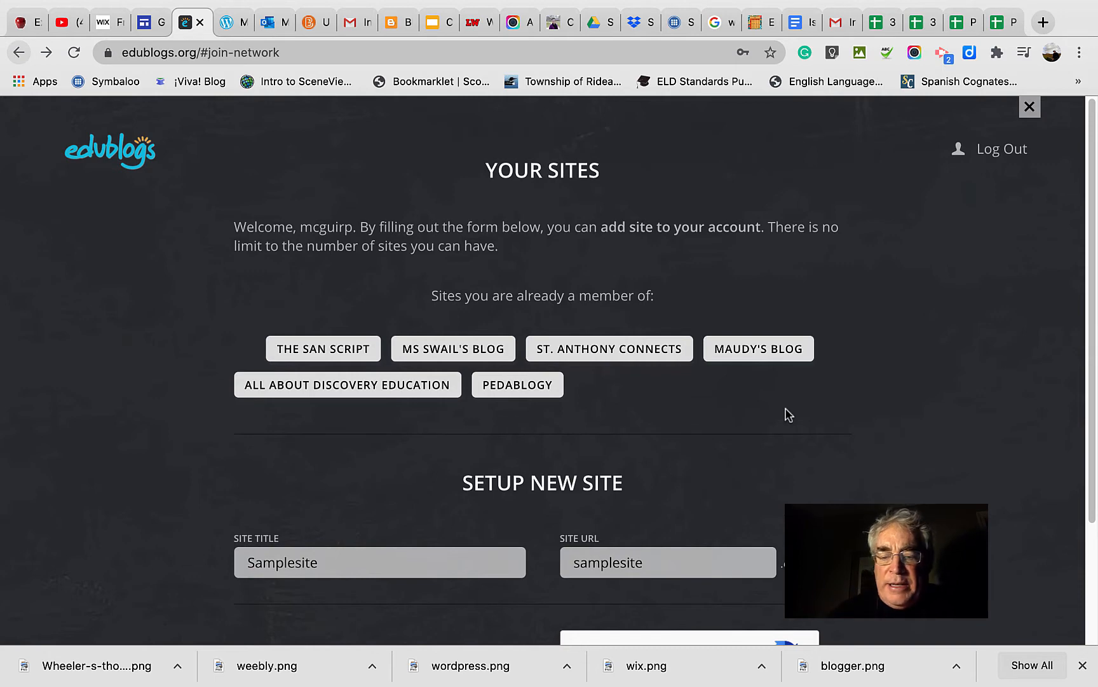
Complete the robot check and try to create the new site Samplesite with the URL samplesite.
click(1083, 665)
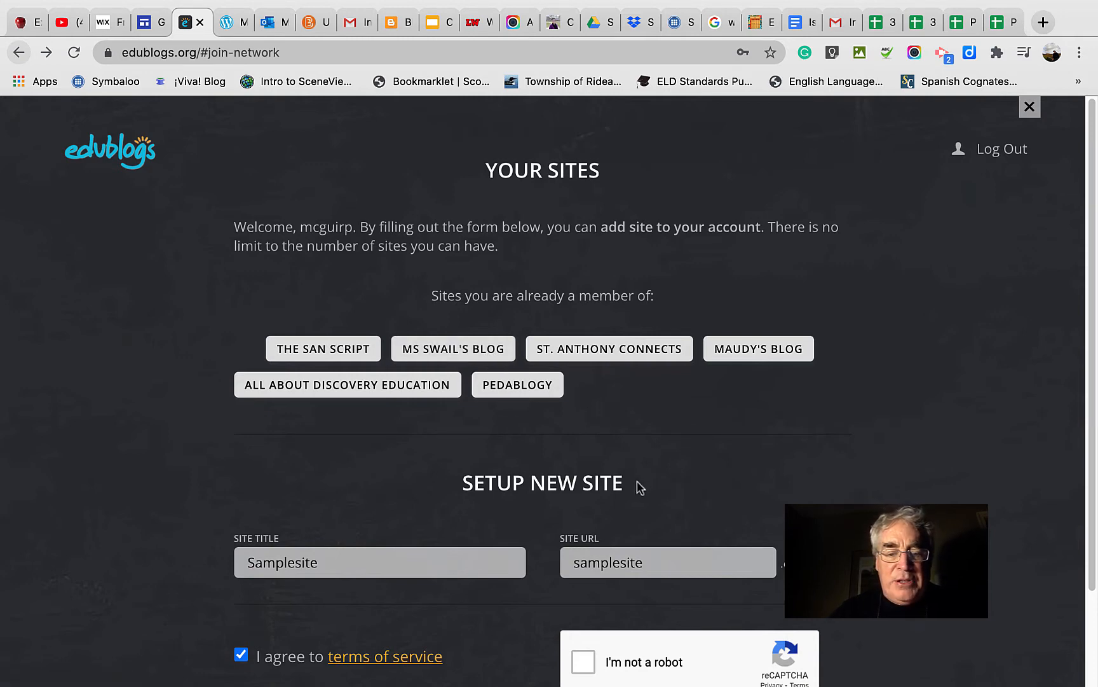
scroll(711, 527, down, 3)
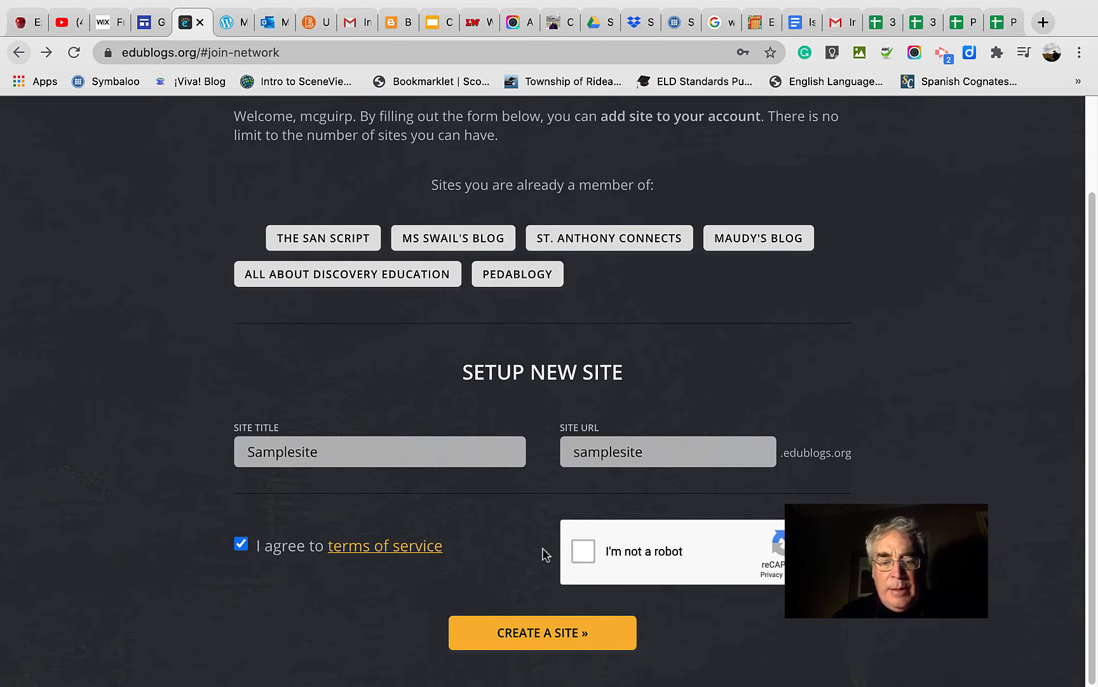
click(582, 552)
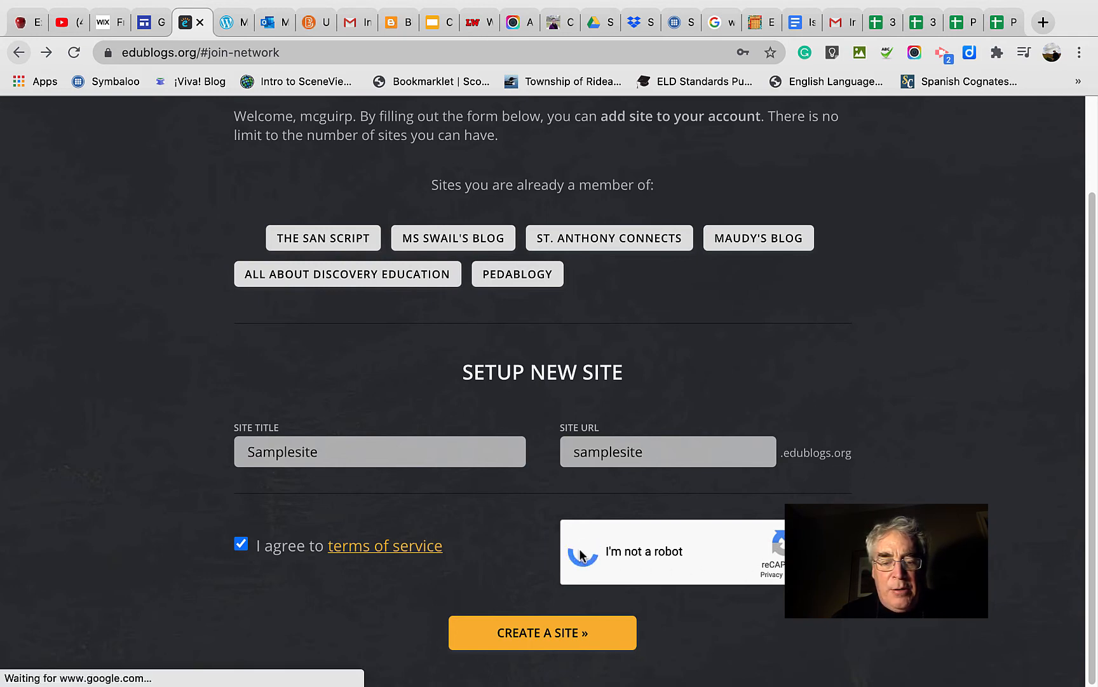
click(562, 633)
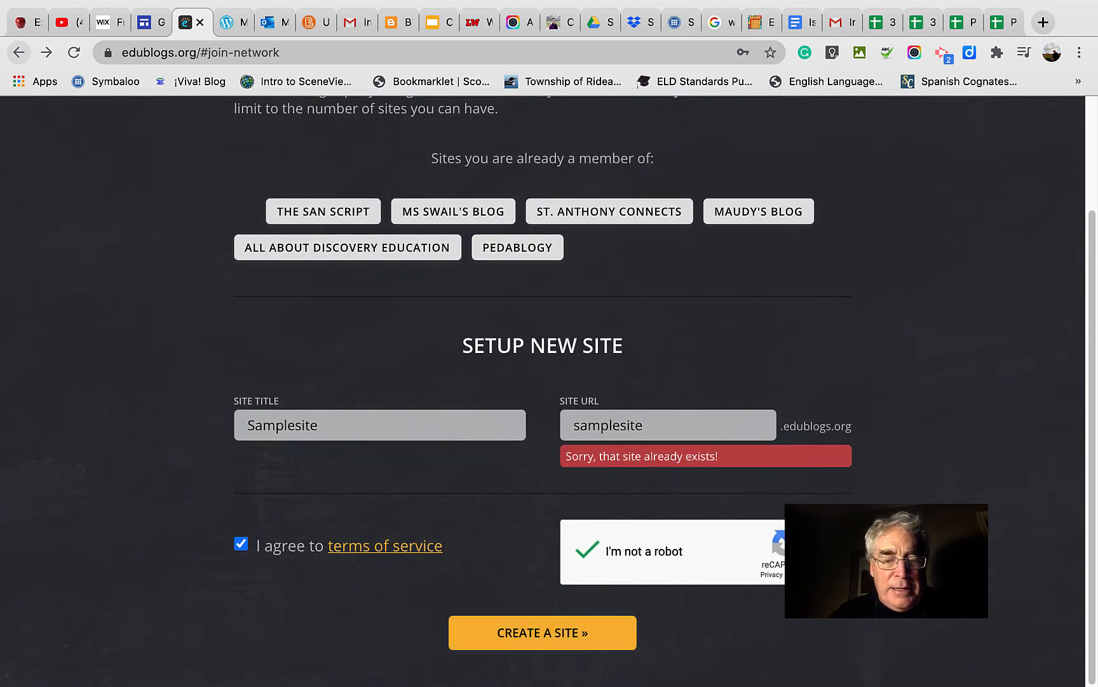
Set the new site's URL to samplesite2 and submit the form to create the site.
click(648, 426)
text(2)
click(536, 629)
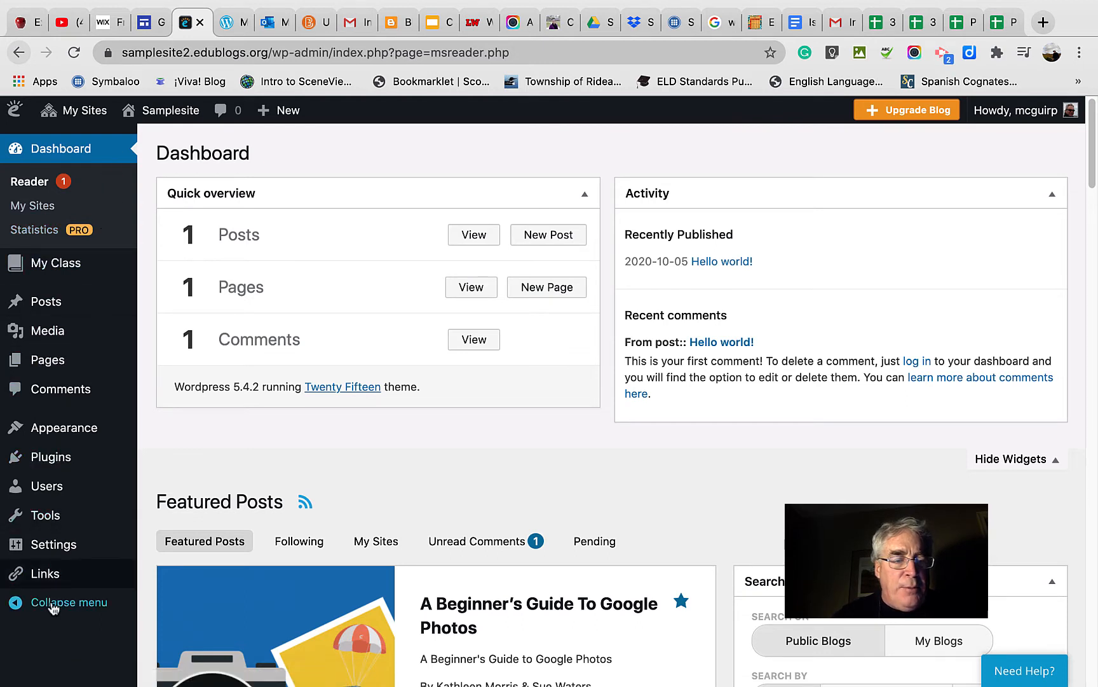
Open the new blog's list of posts and view the published "Hello world!" post.
mouse_move(59, 298)
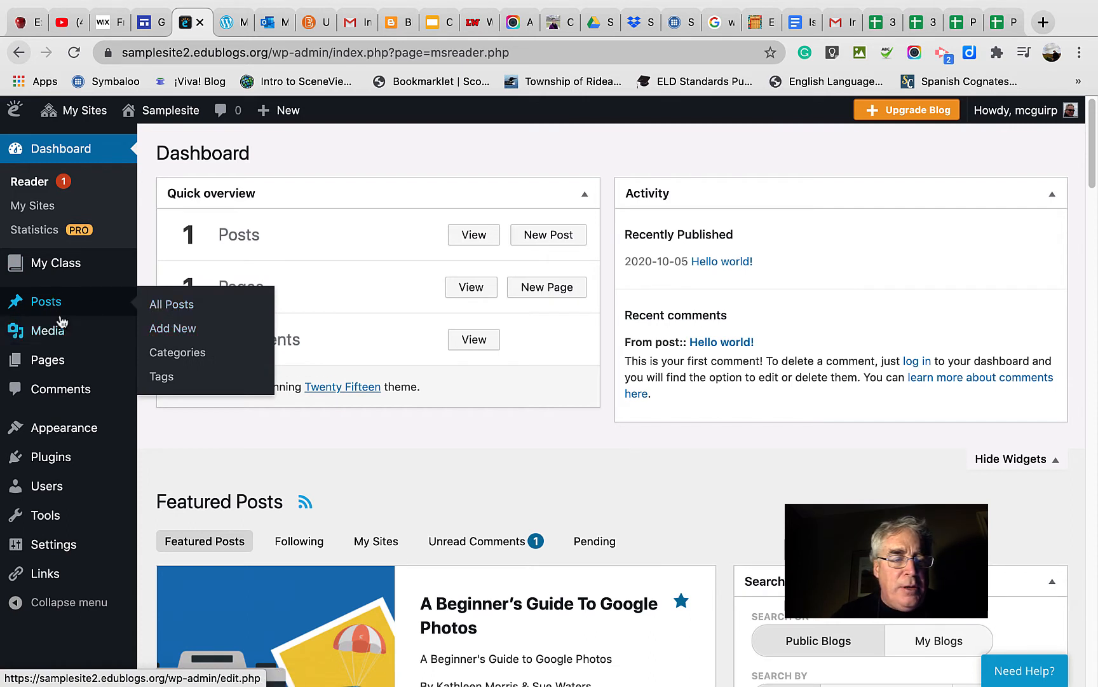
mouse_move(56, 323)
mouse_move(48, 364)
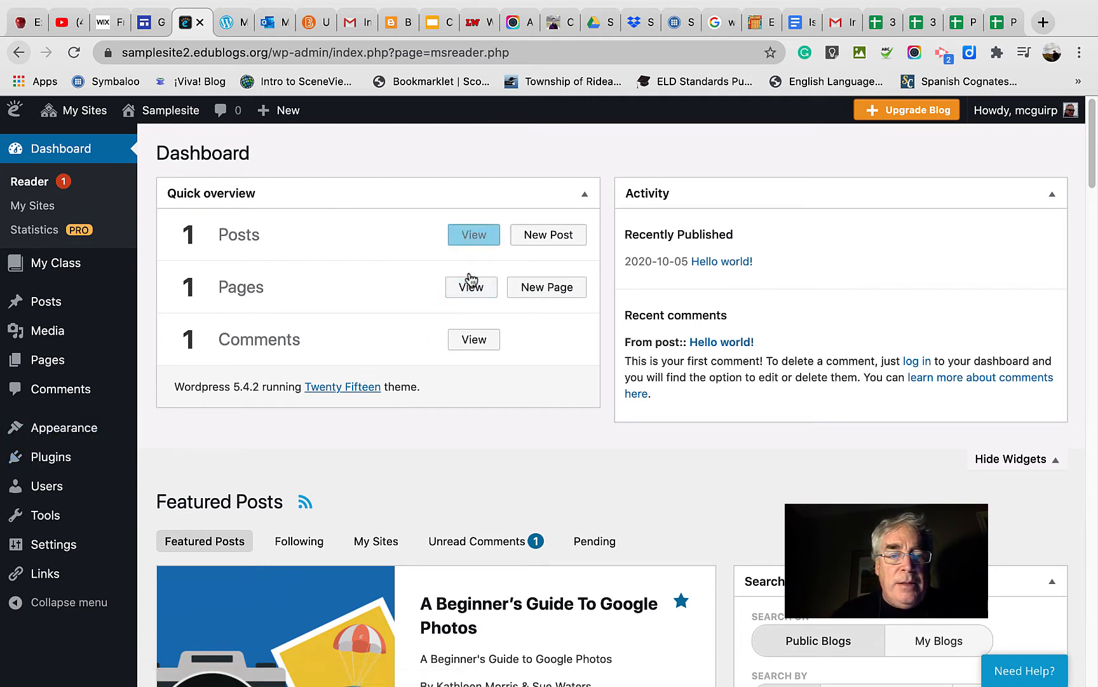
click(472, 239)
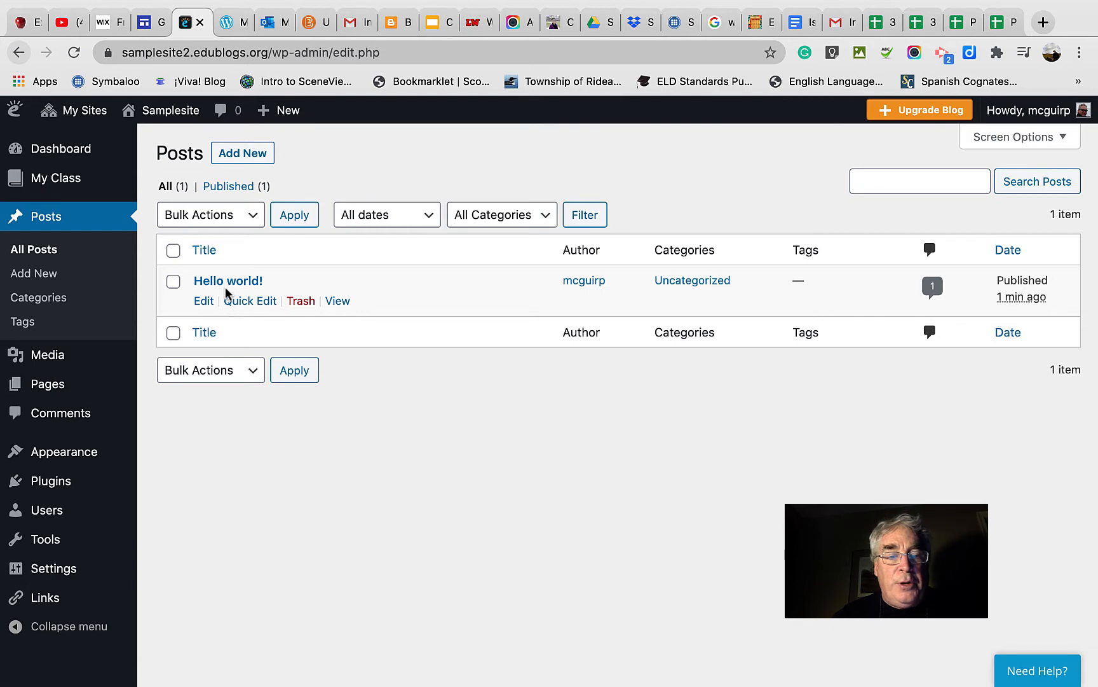
click(331, 303)
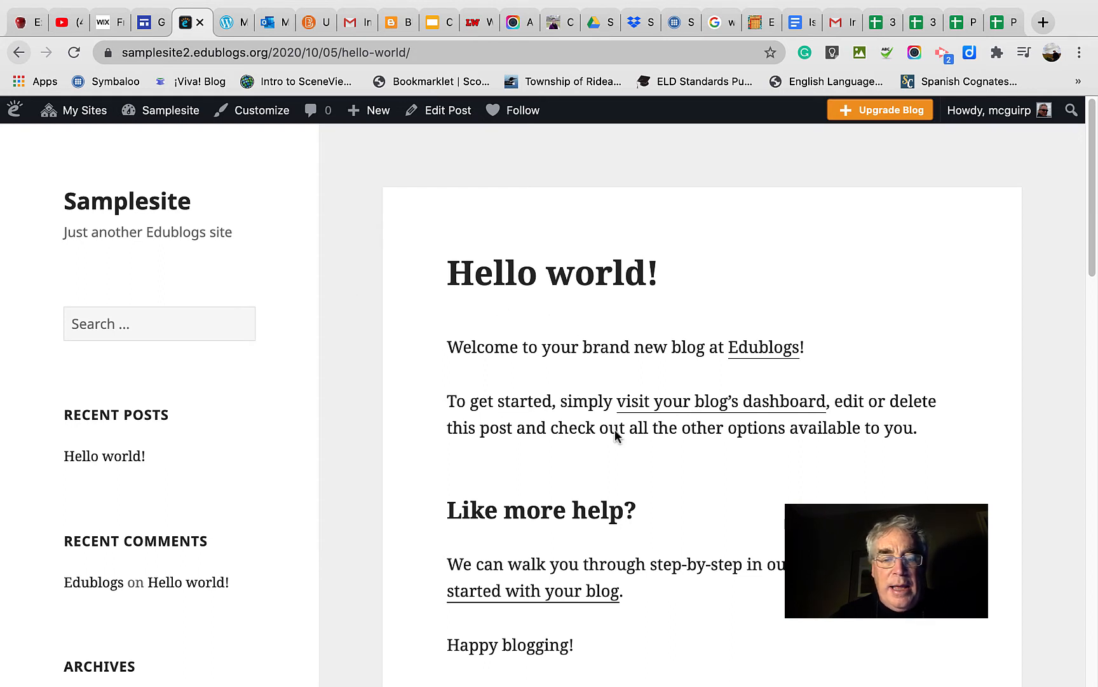
scroll(546, 502, down, 3)
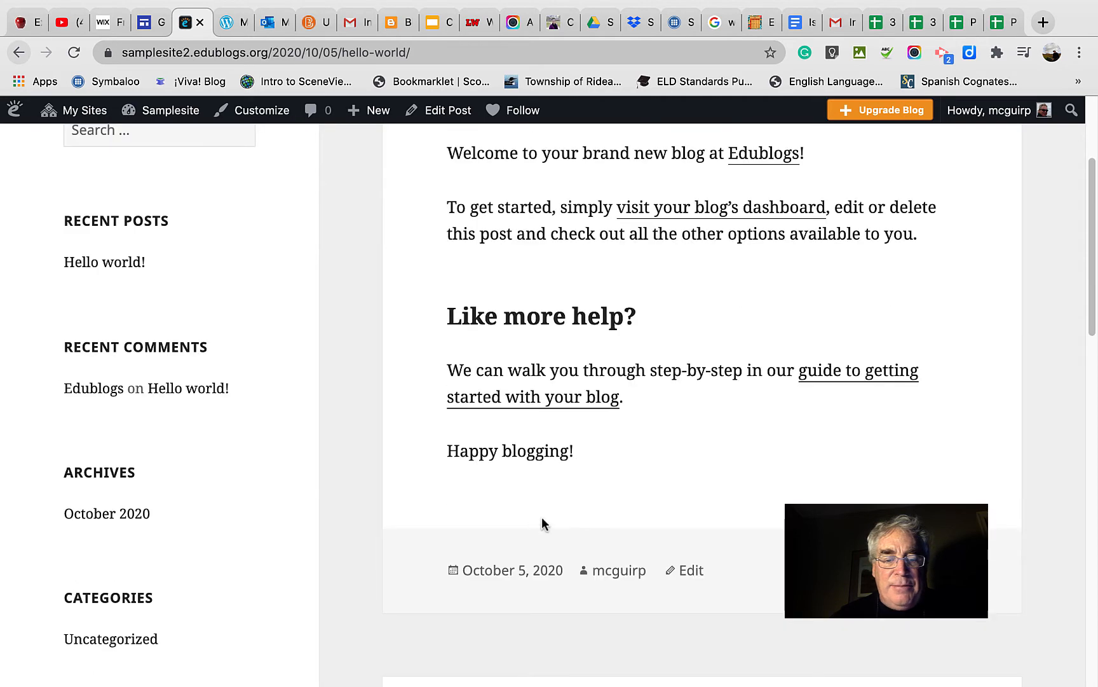
scroll(542, 522, up, 2)
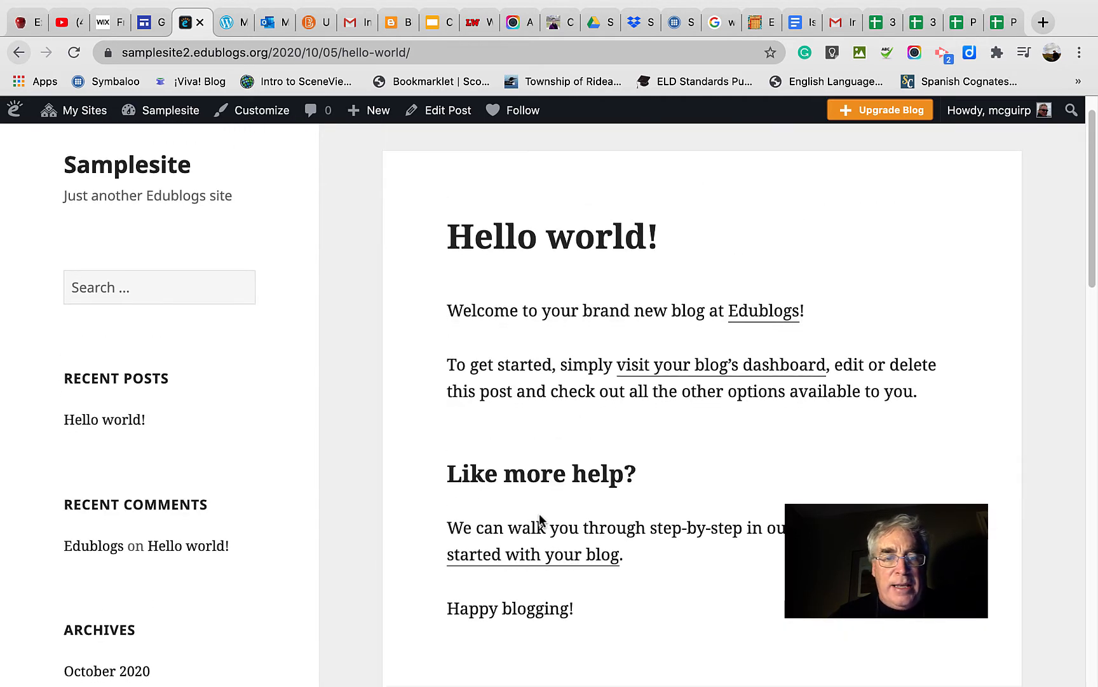
scroll(537, 514, up, 1)
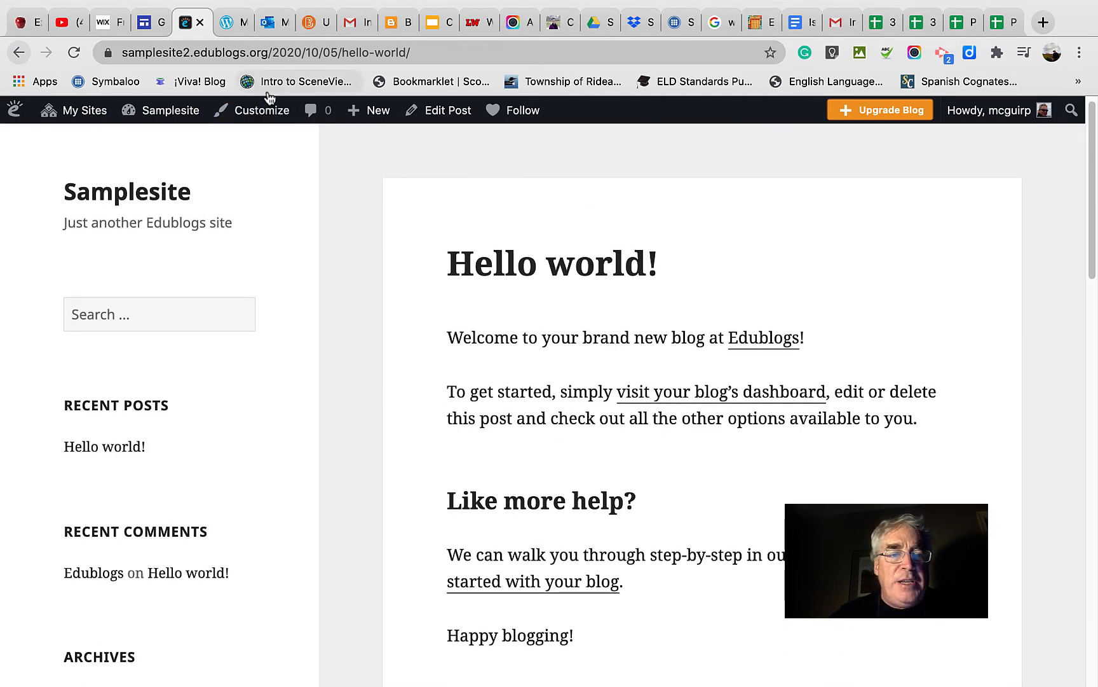
Start customizing Samplesite and open the theme browser for changing the active theme.
click(265, 112)
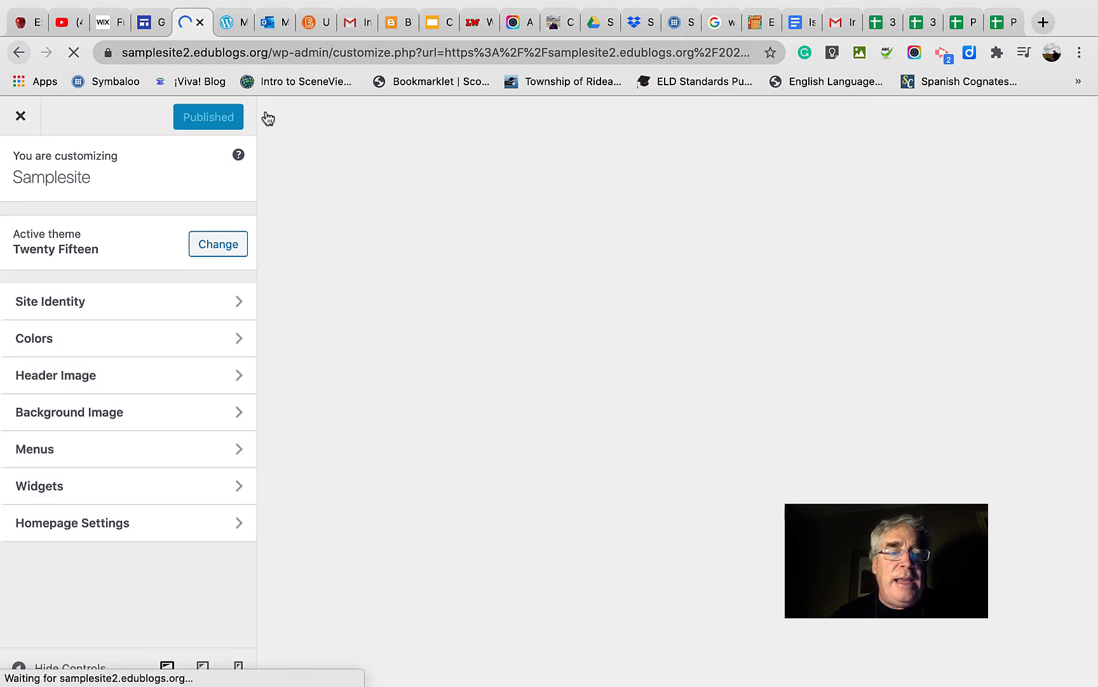
mouse_move(270, 115)
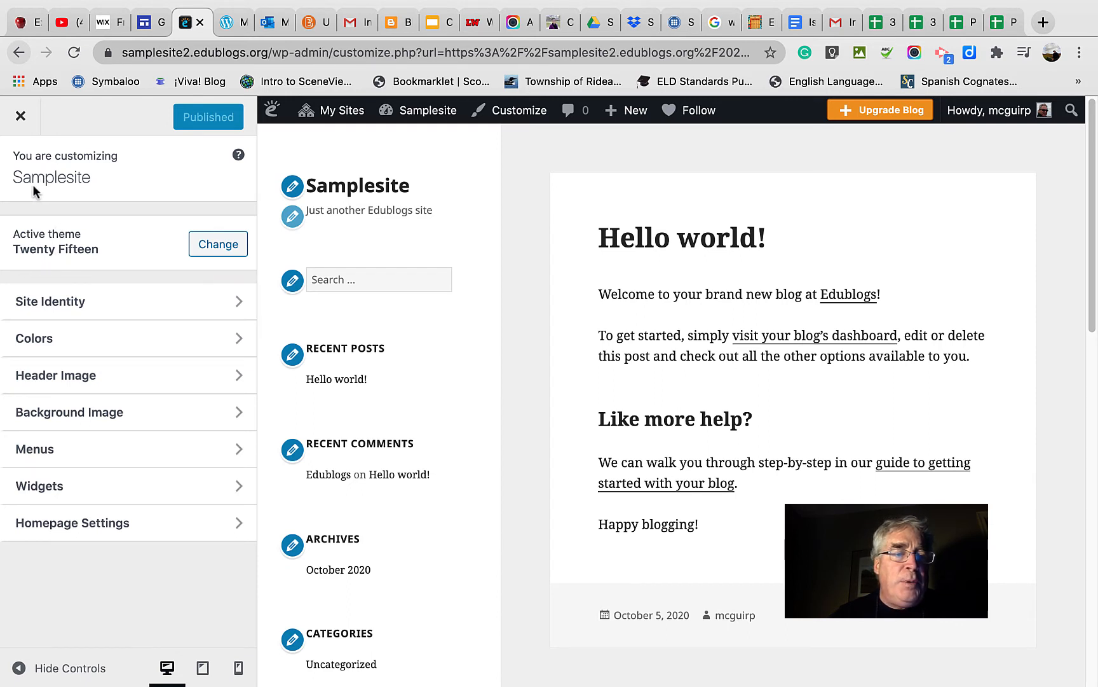
click(204, 244)
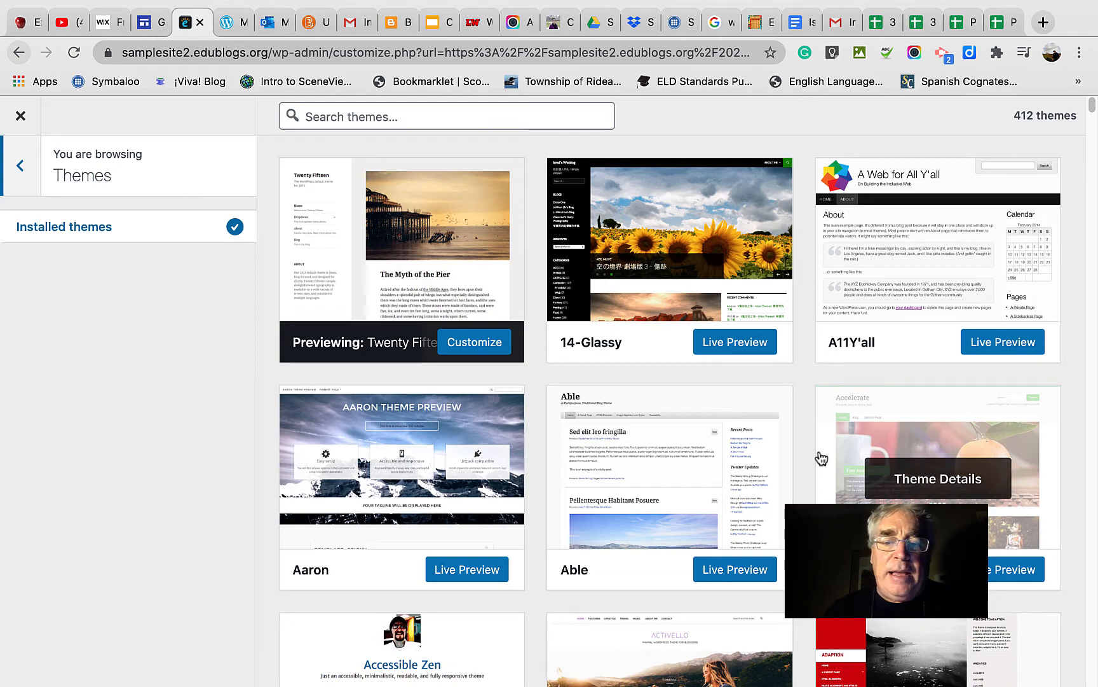
Look through the gallery of installed themes to compare their layouts and designs.
scroll(822, 458, down, 1)
scroll(822, 458, down, 3)
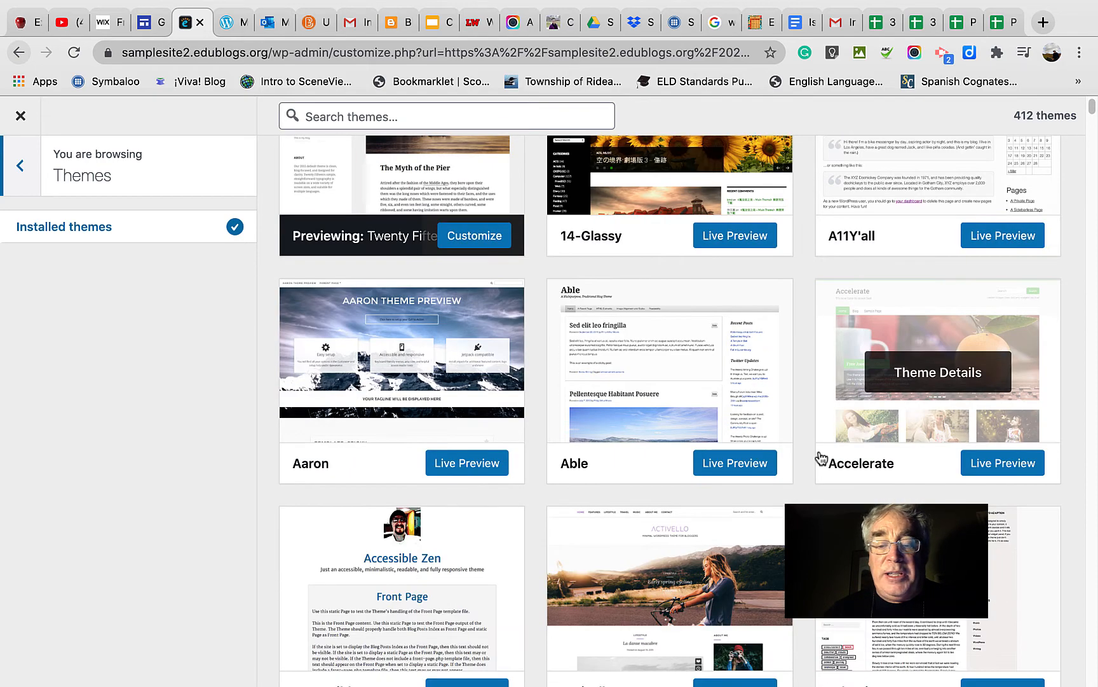
scroll(822, 458, down, 1)
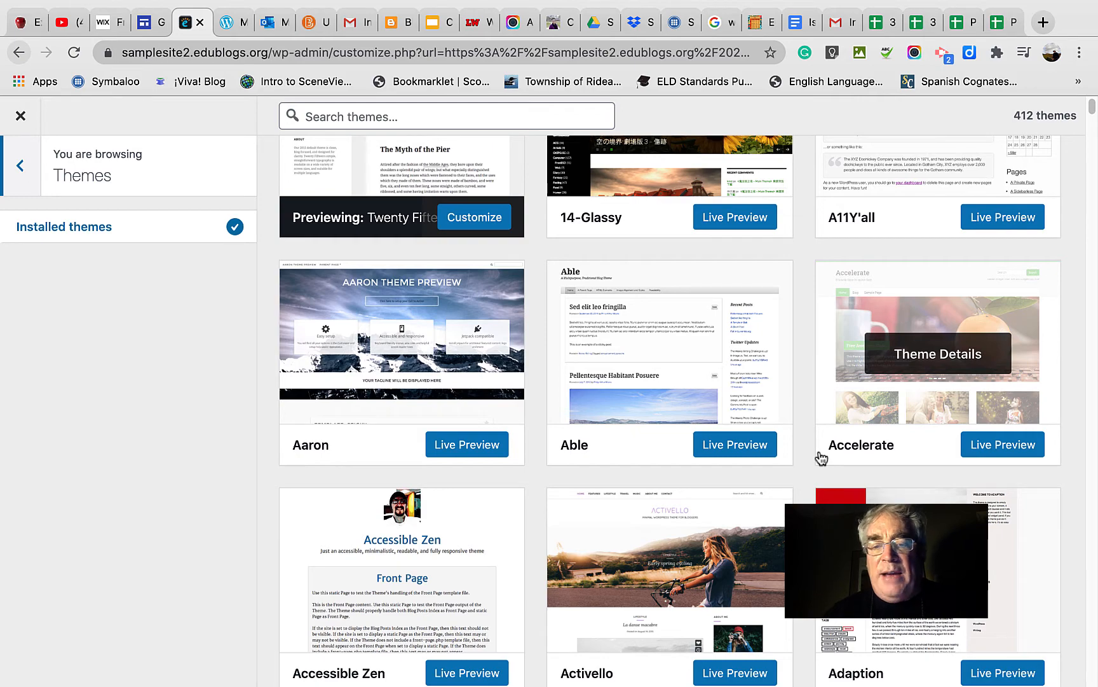
scroll(822, 458, down, 3)
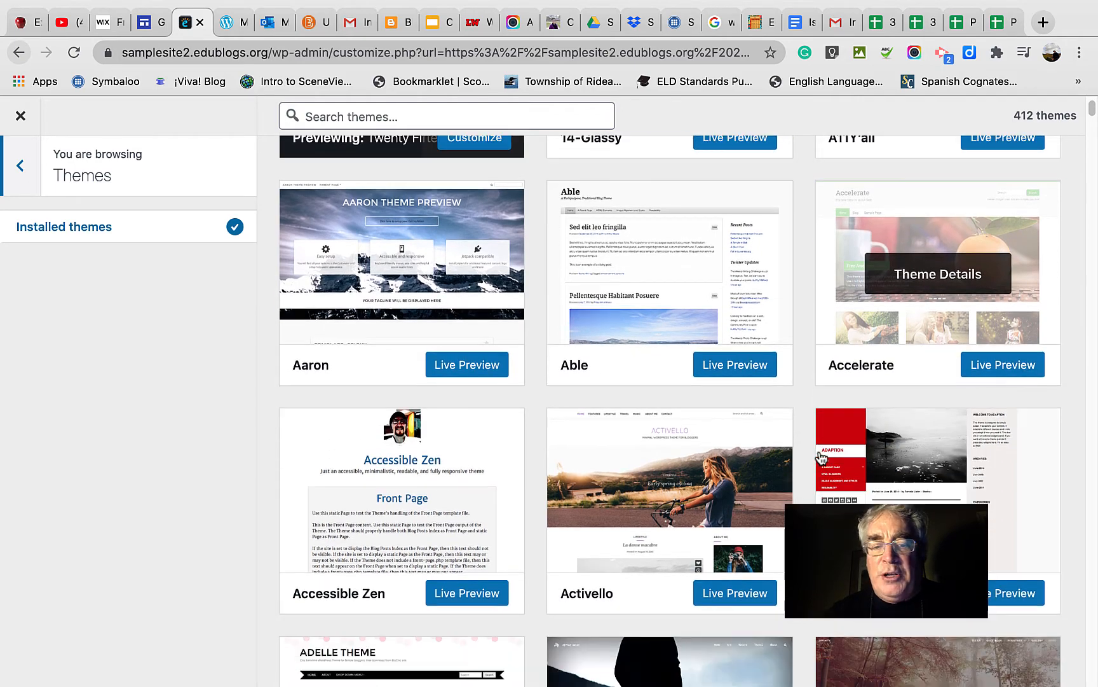
scroll(822, 458, down, 3)
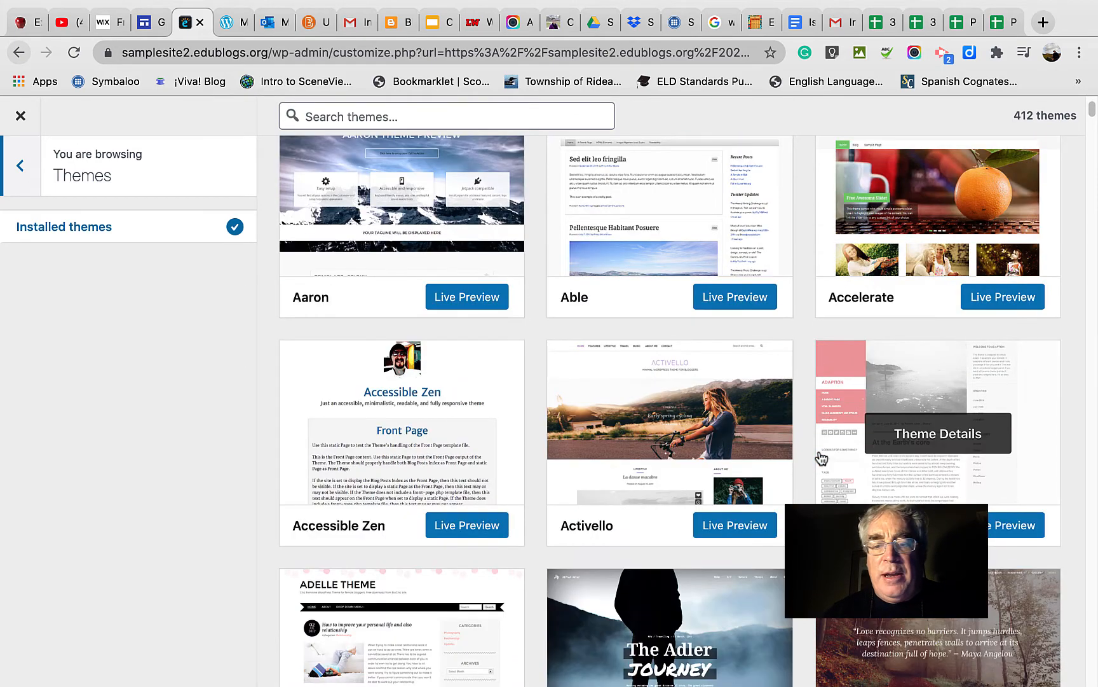
scroll(821, 458, down, 1)
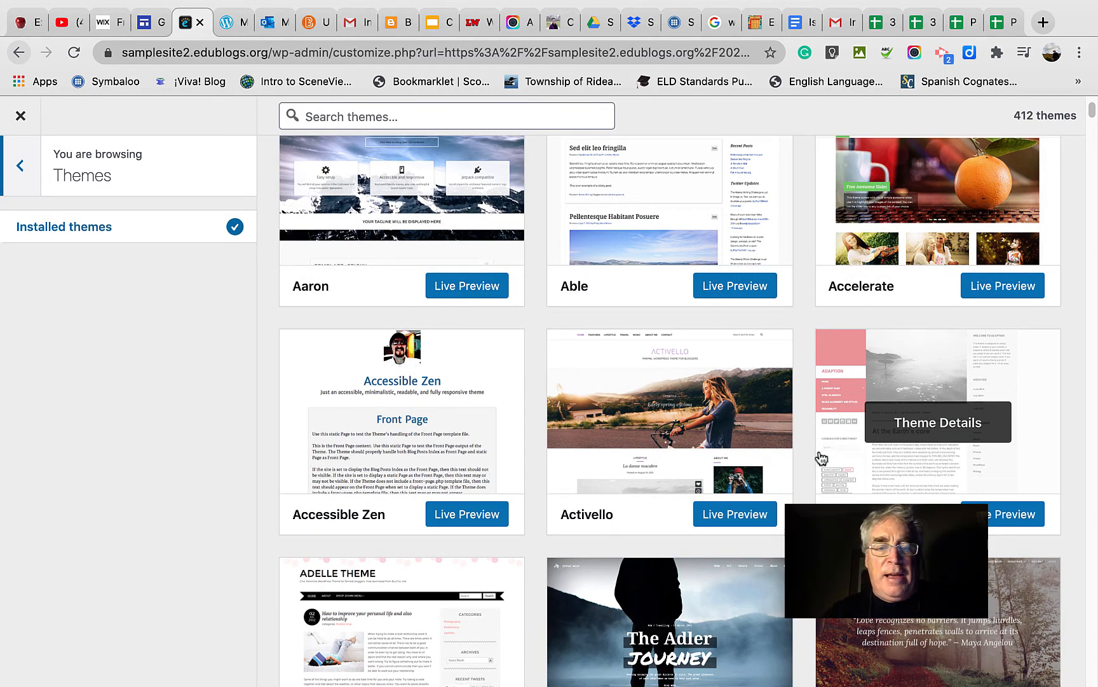
scroll(822, 458, down, 1)
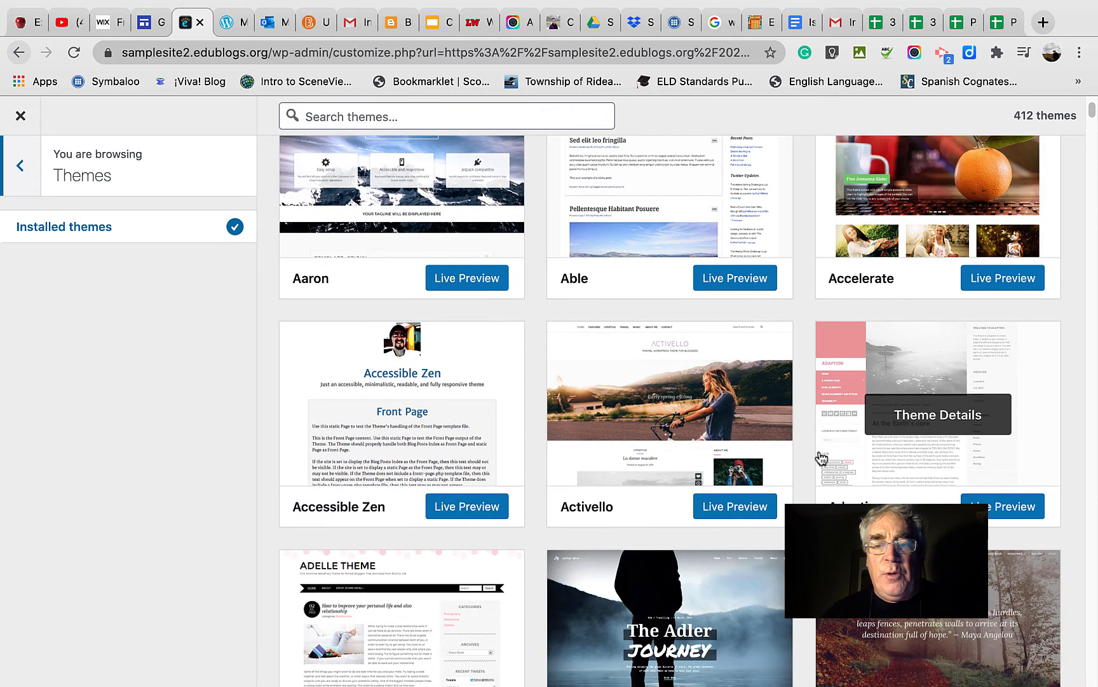
scroll(822, 456, up, 3)
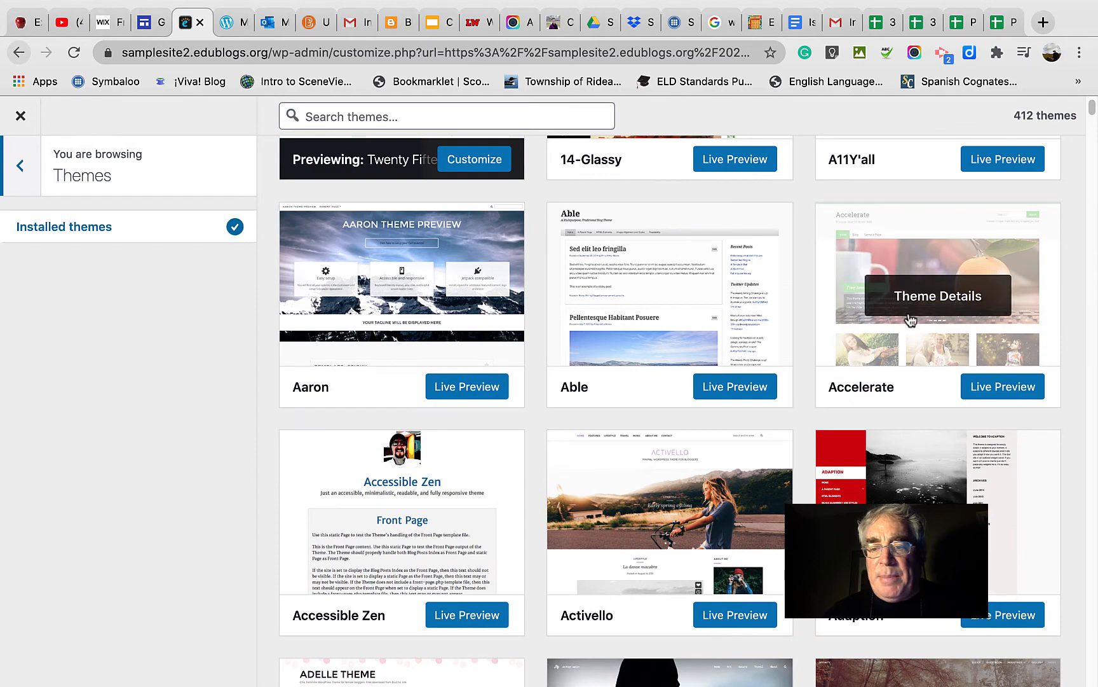
scroll(738, 520, down, 4)
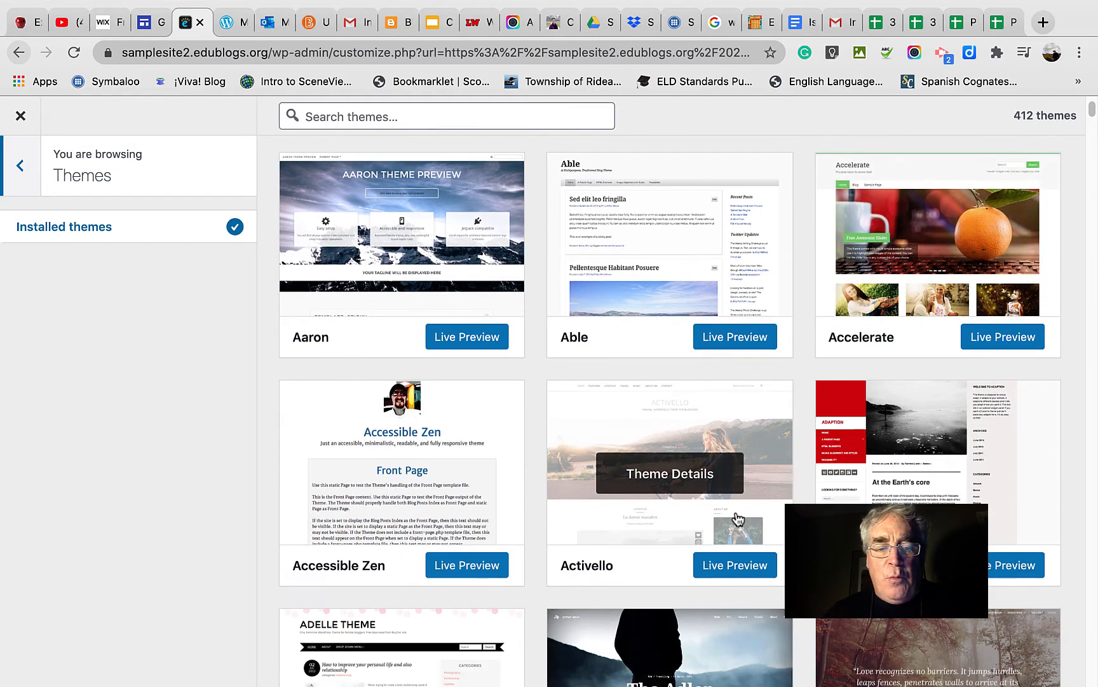
scroll(736, 518, down, 2)
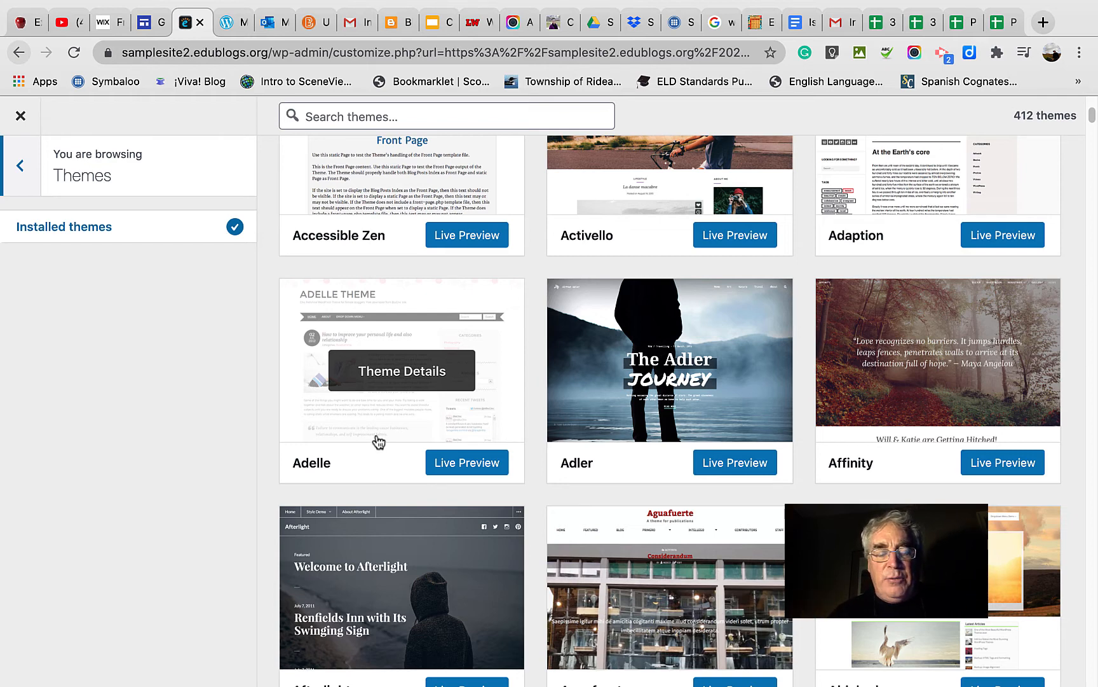
scroll(400, 488, down, 2)
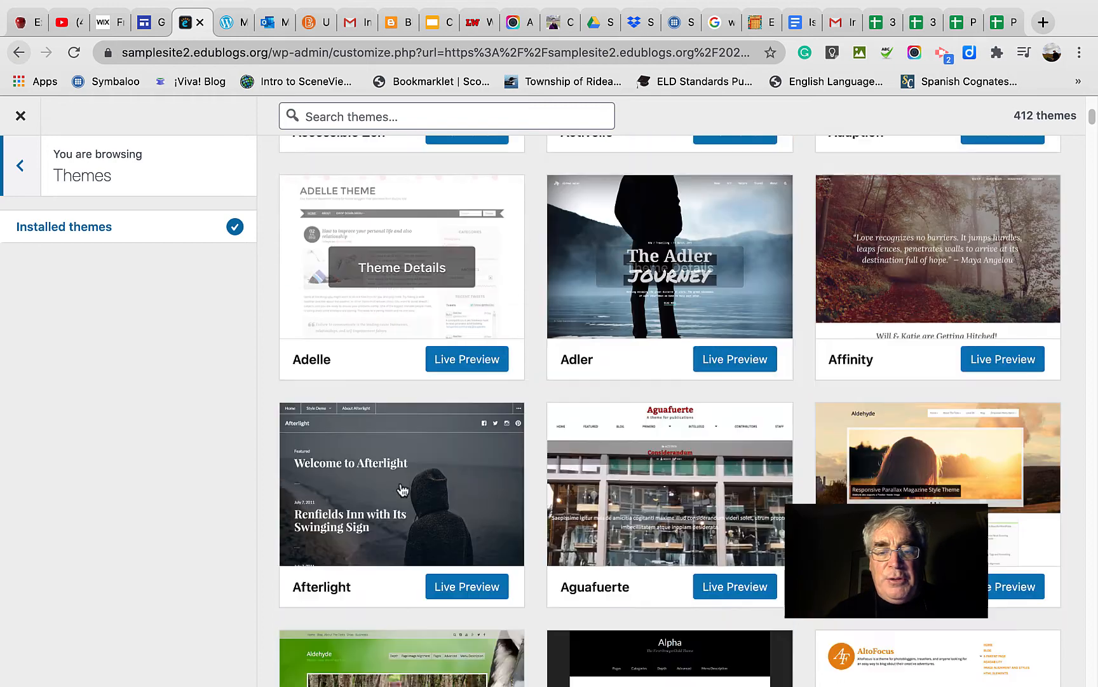
scroll(700, 551, down, 4)
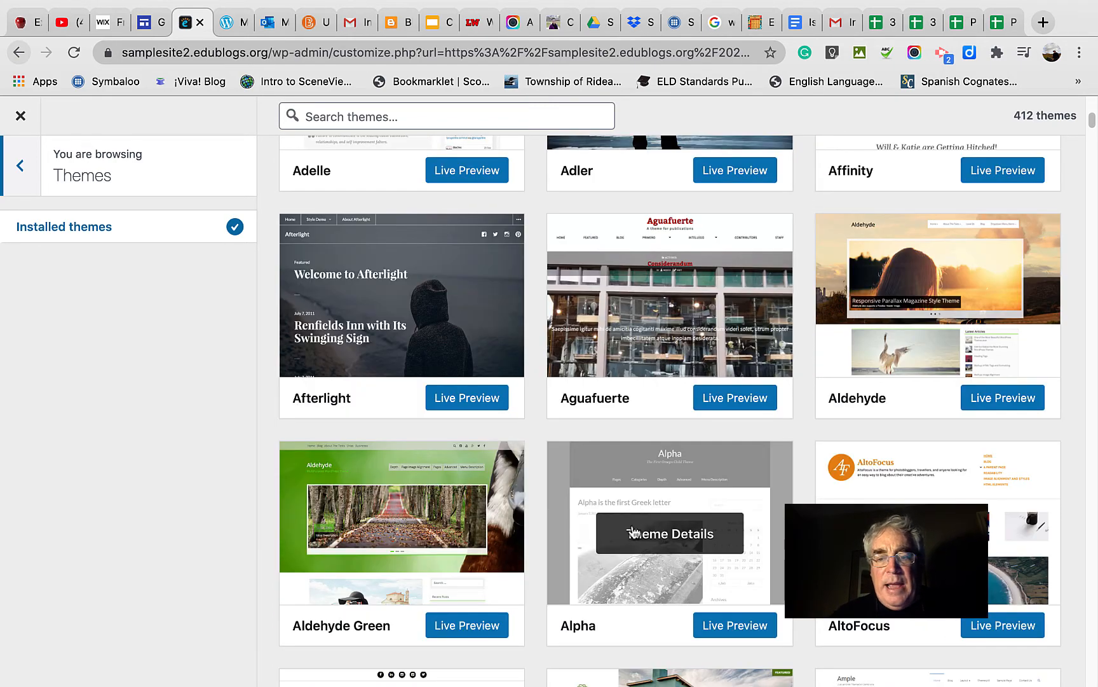
scroll(633, 531, down, 2)
scroll(634, 531, down, 3)
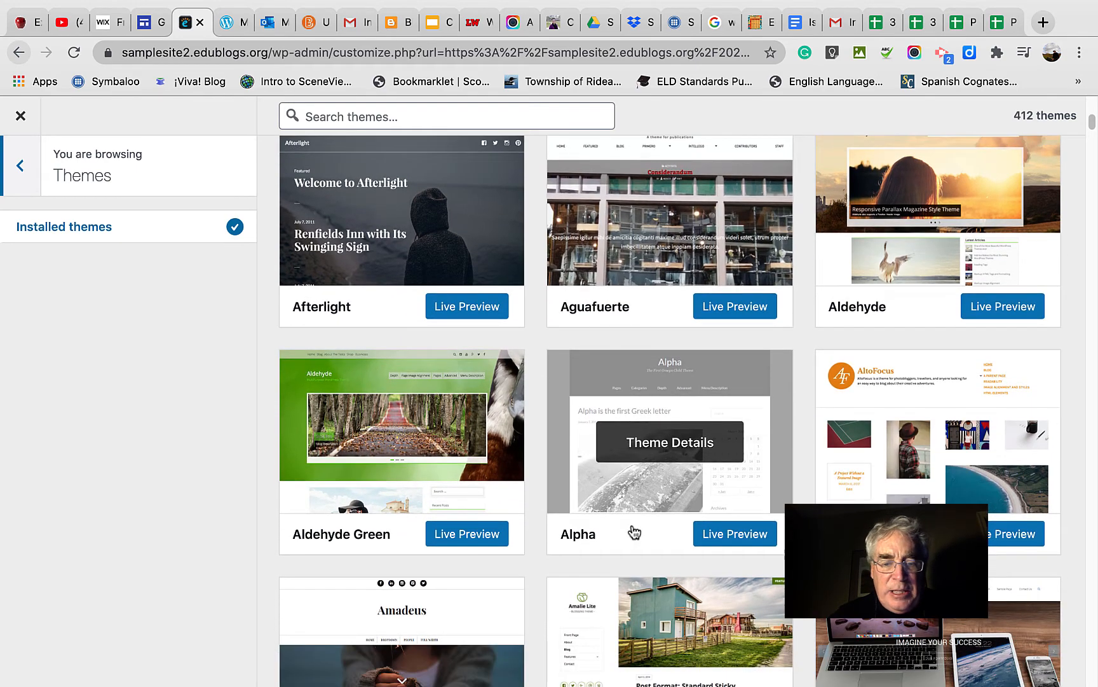
scroll(634, 532, down, 2)
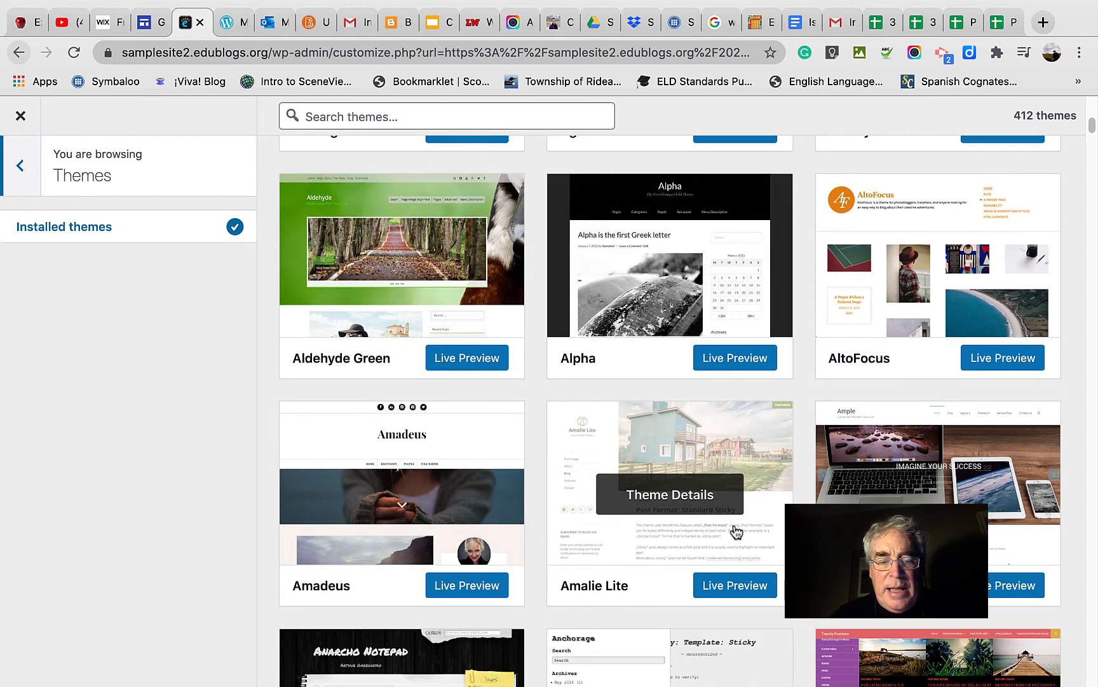
scroll(737, 532, down, 2)
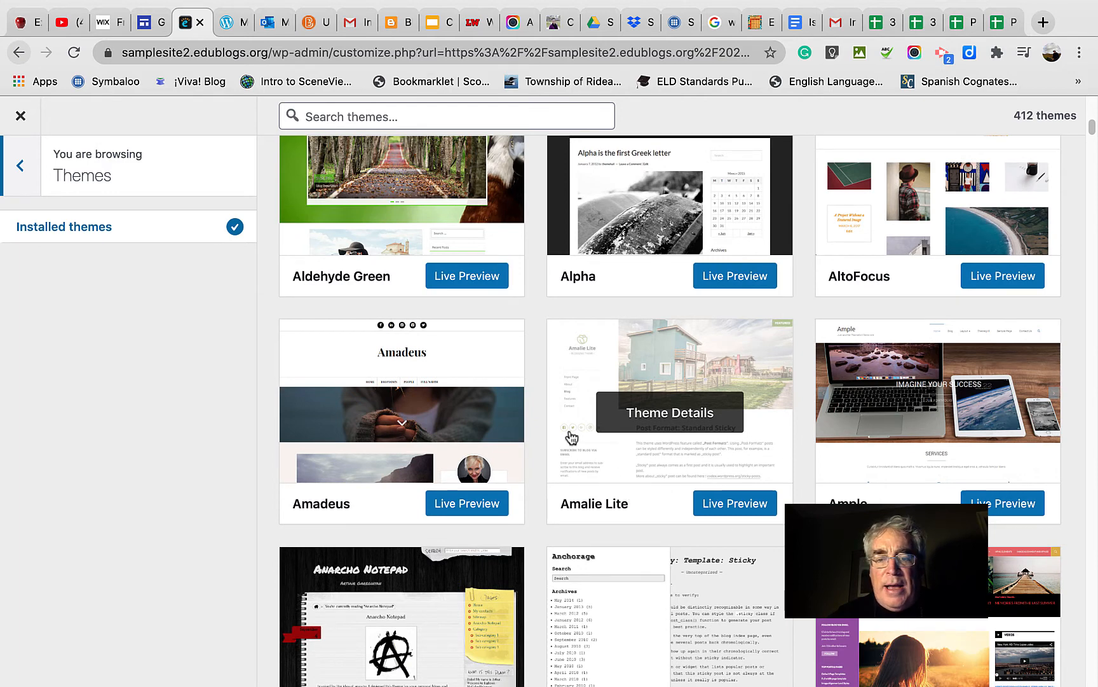
scroll(571, 436, down, 1)
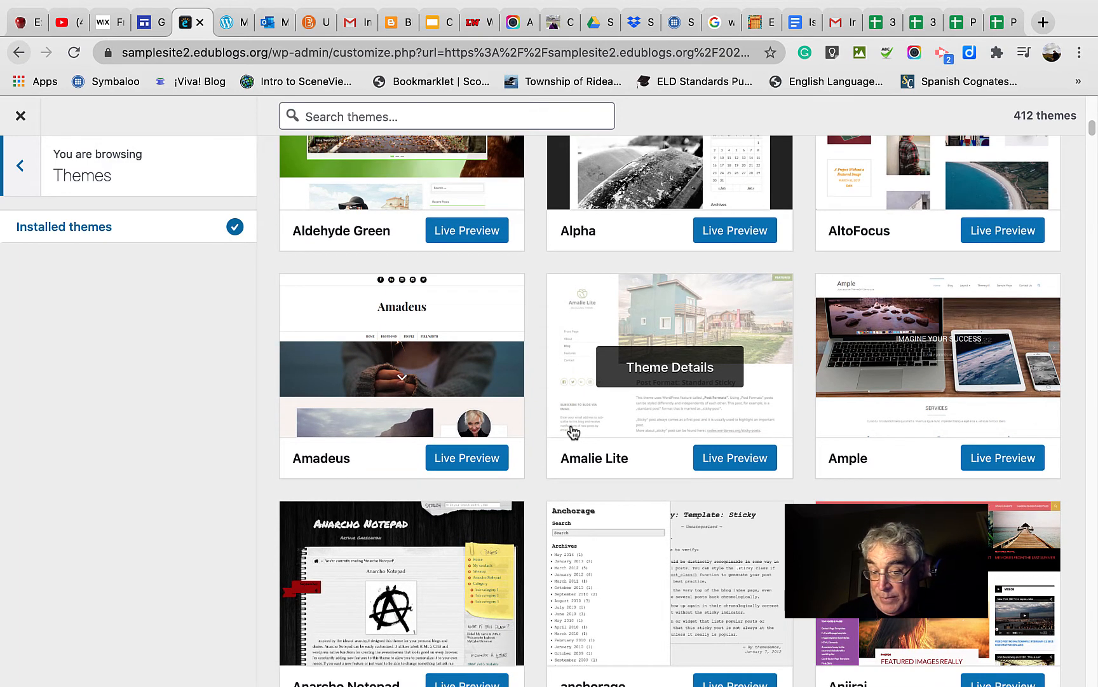
scroll(574, 432, down, 1)
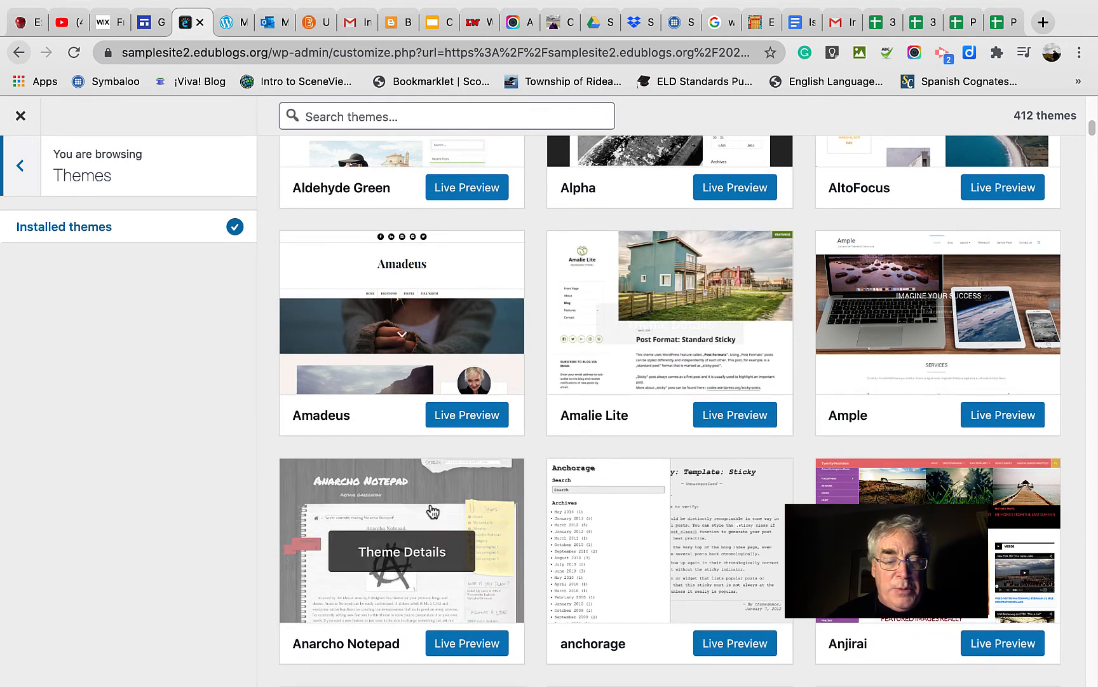
scroll(395, 589, down, 2)
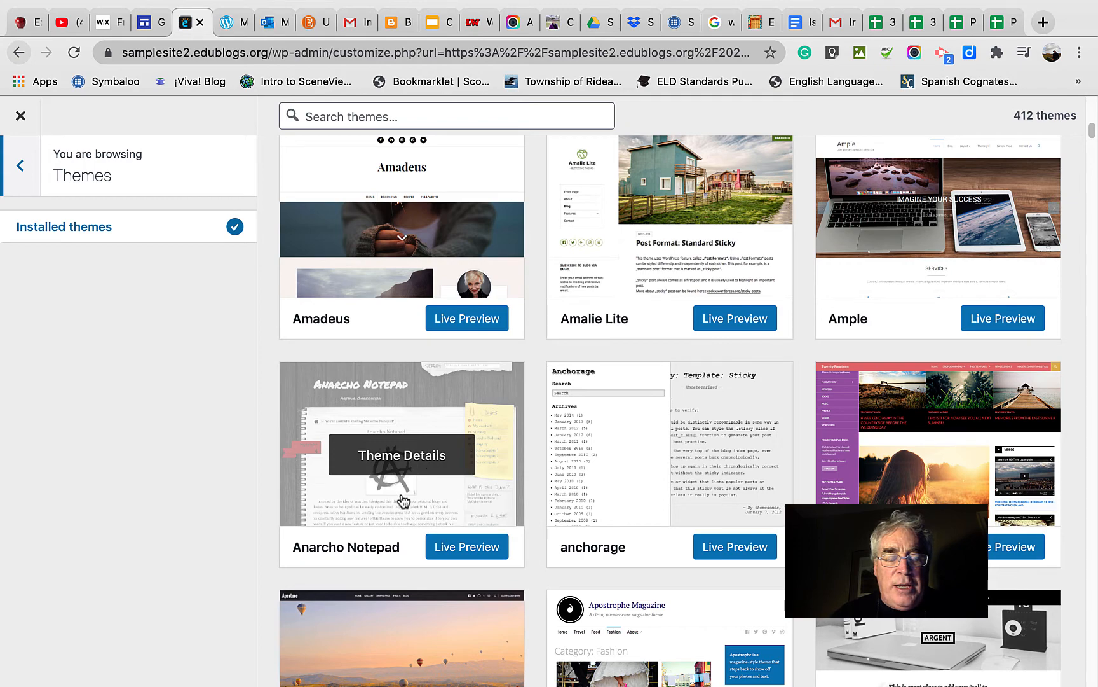
Open the details of the Anarcho Notepad theme and read its description and tags.
click(395, 456)
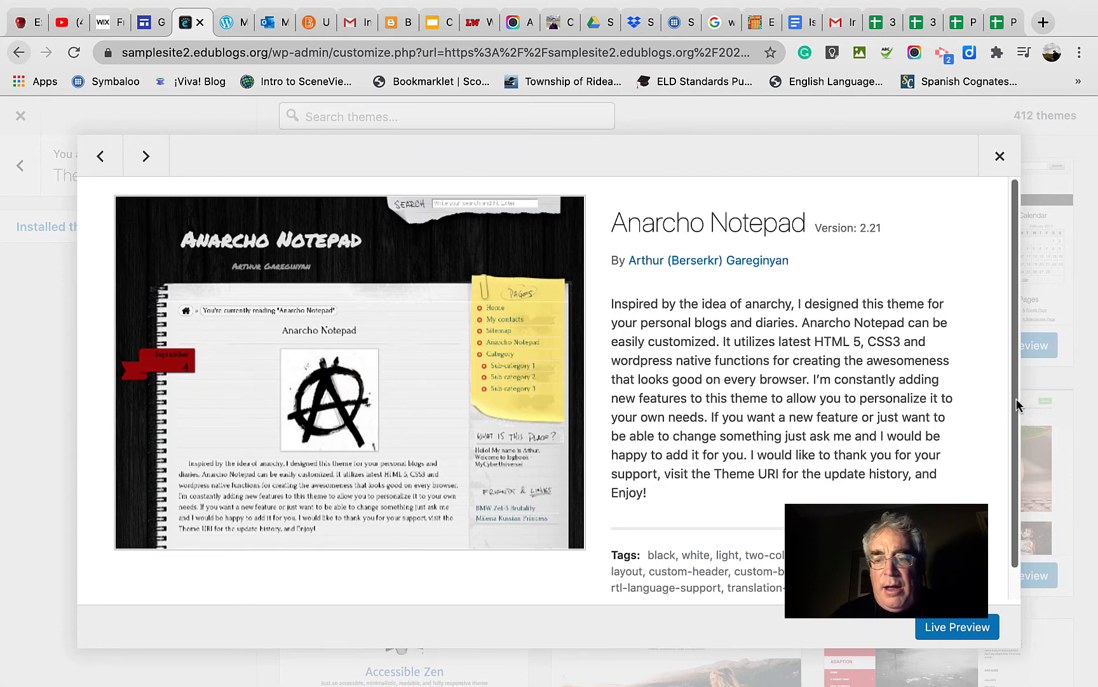
scroll(1016, 400, down, 1)
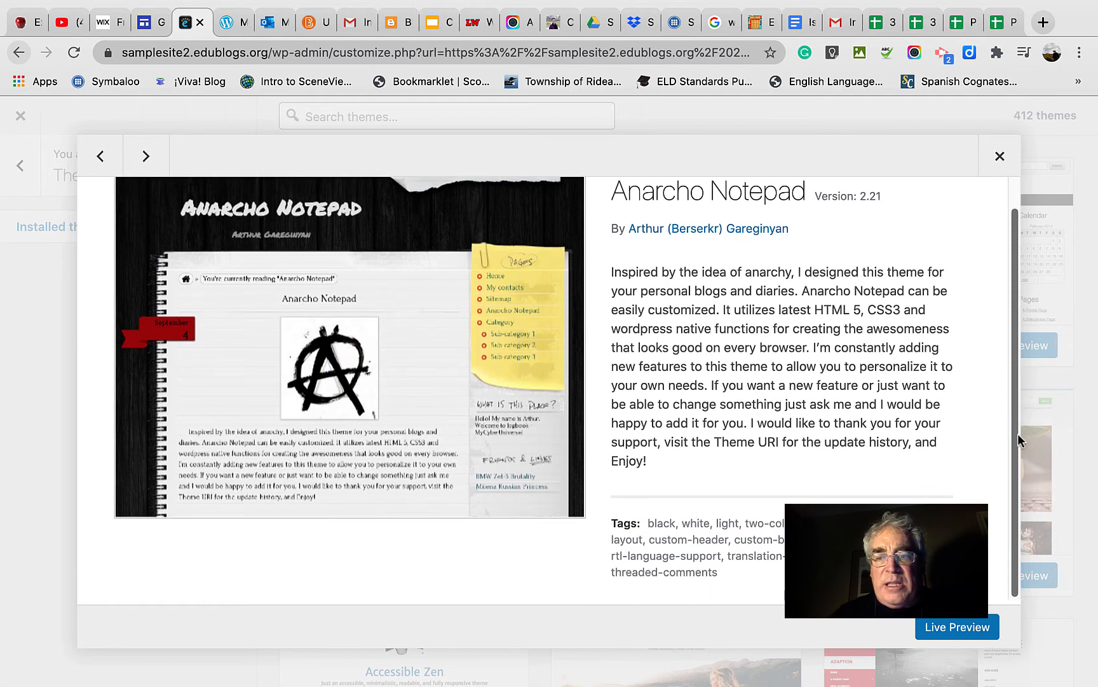
scroll(1018, 434, up, 1)
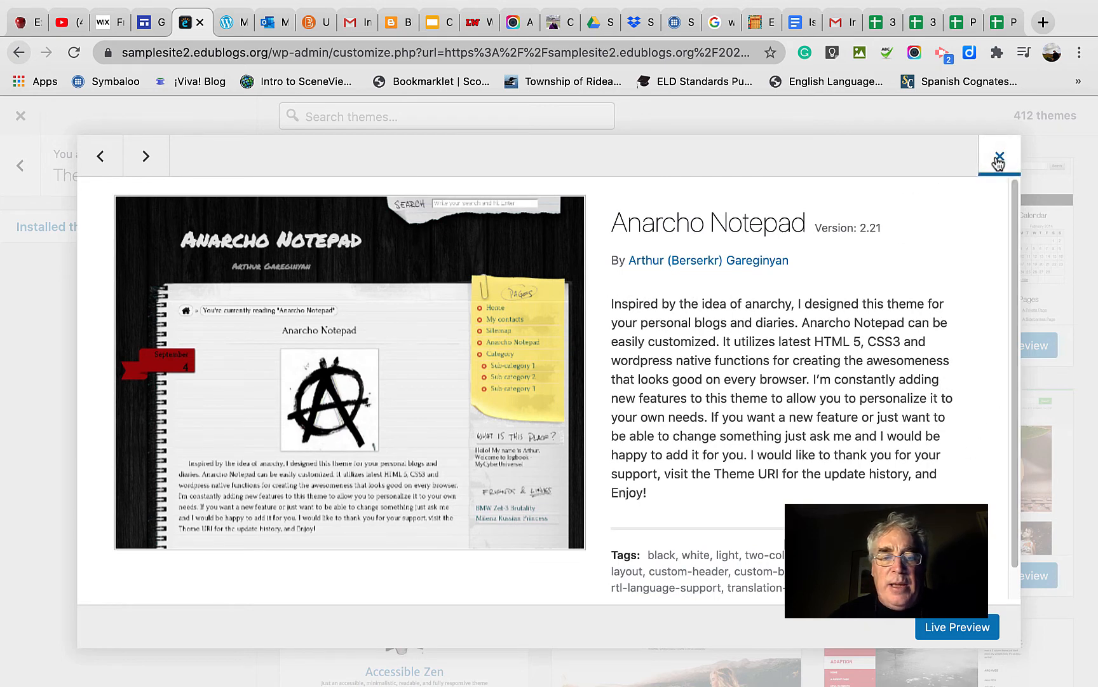
Open a live preview of the Anarcho Notepad theme on Samplesite and highlight the "Hello world!" post title.
click(952, 629)
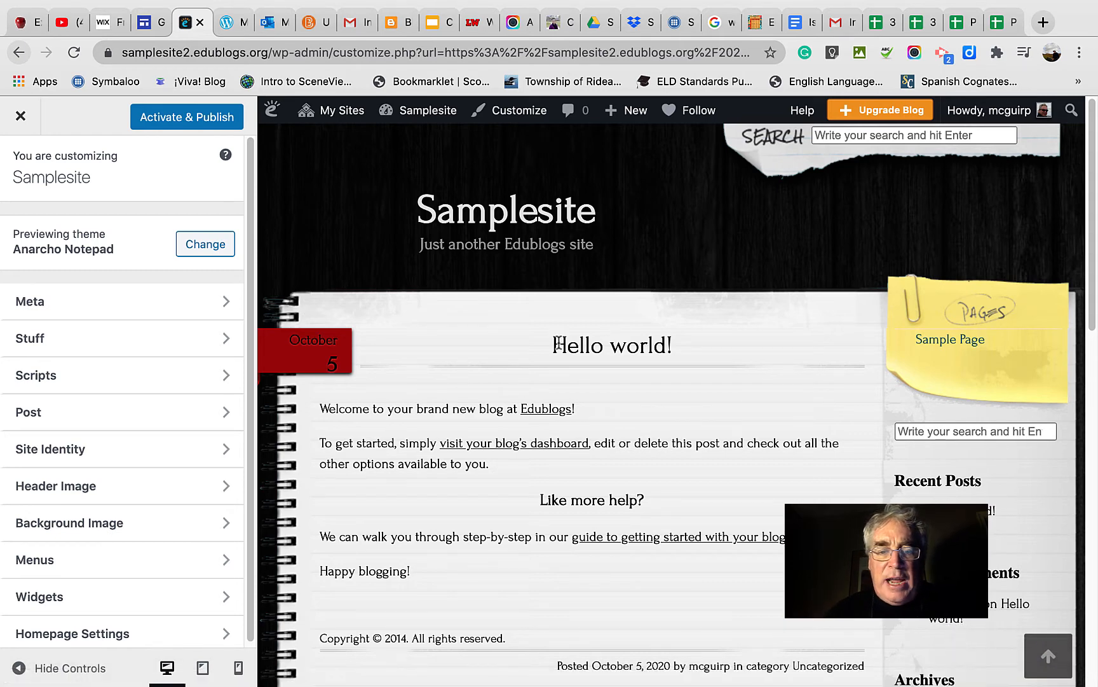
triple_click(692, 344)
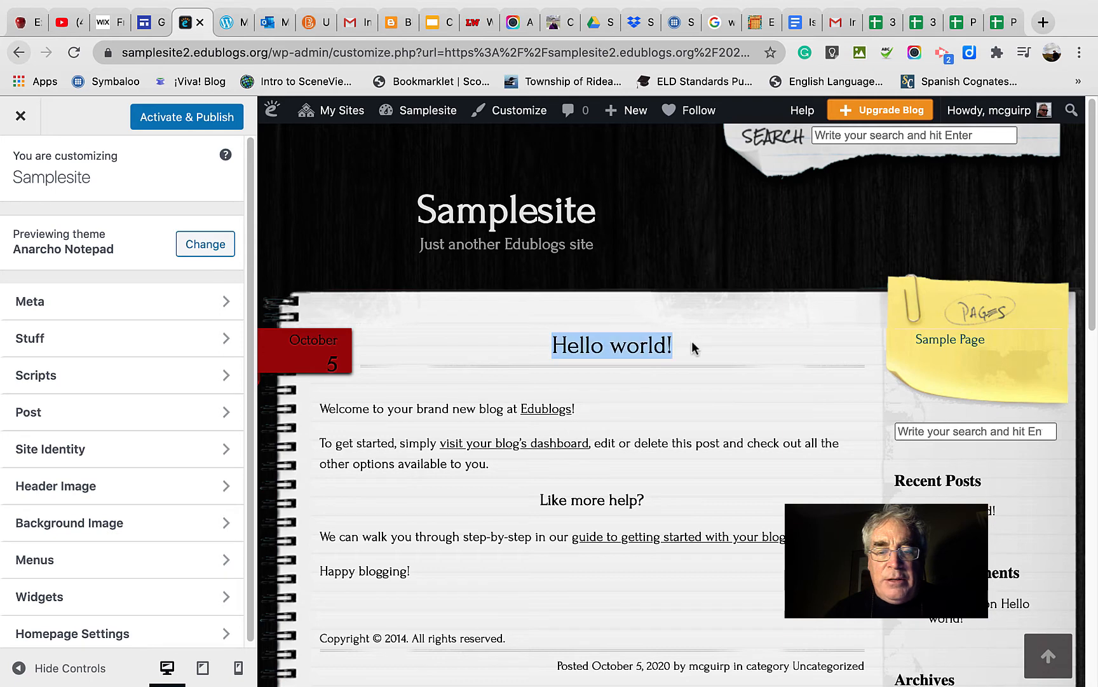
click(692, 344)
drag(681, 343, 547, 346)
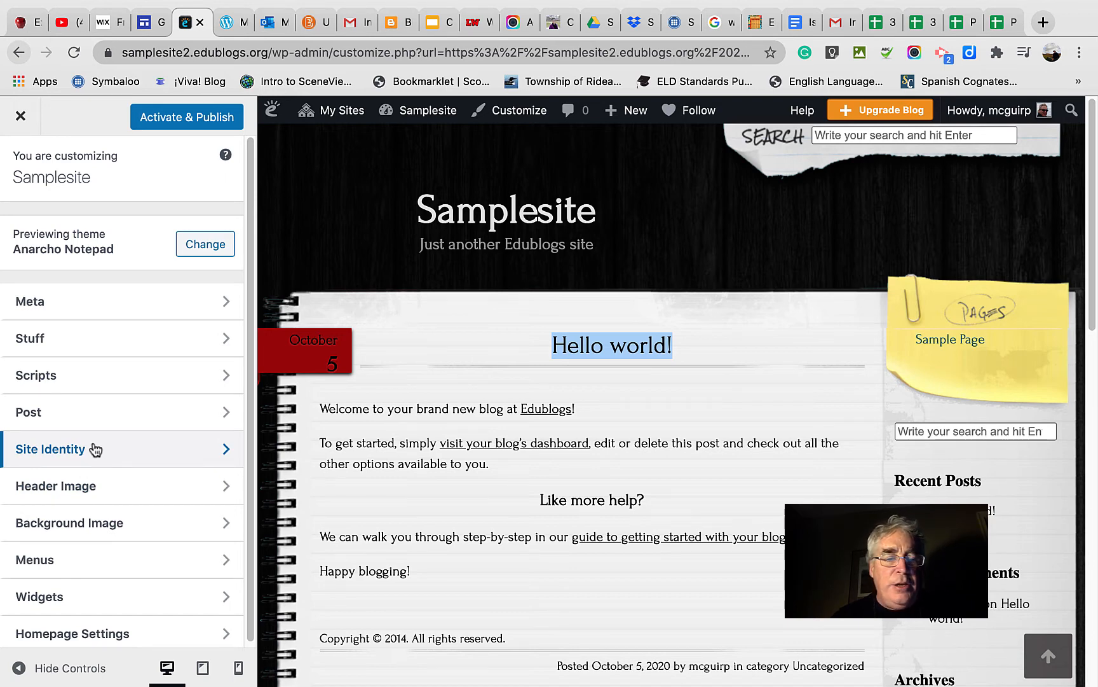
Review the Site Identity options and the available widget areas for the previewed theme.
click(227, 454)
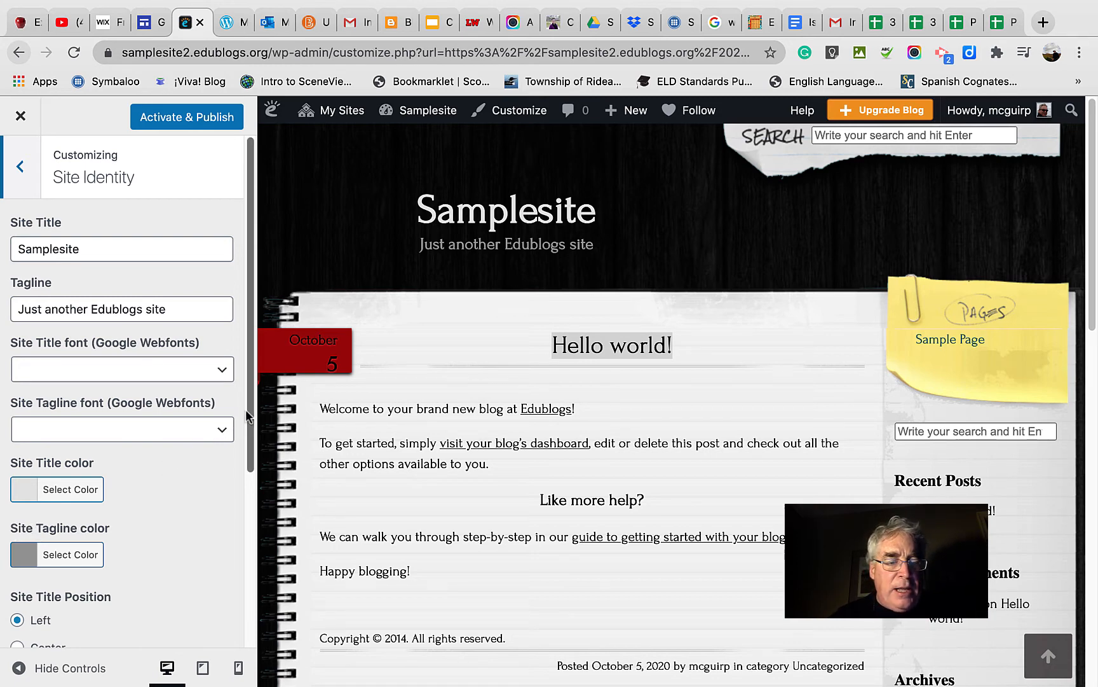
scroll(247, 416, down, 3)
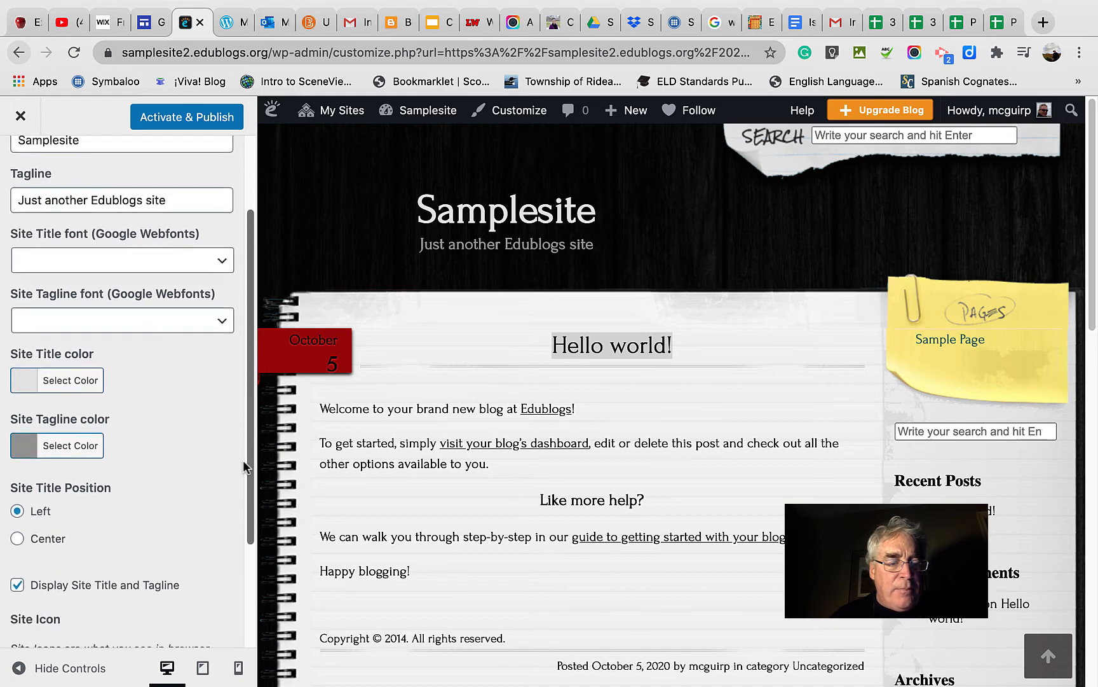
scroll(241, 496, down, 4)
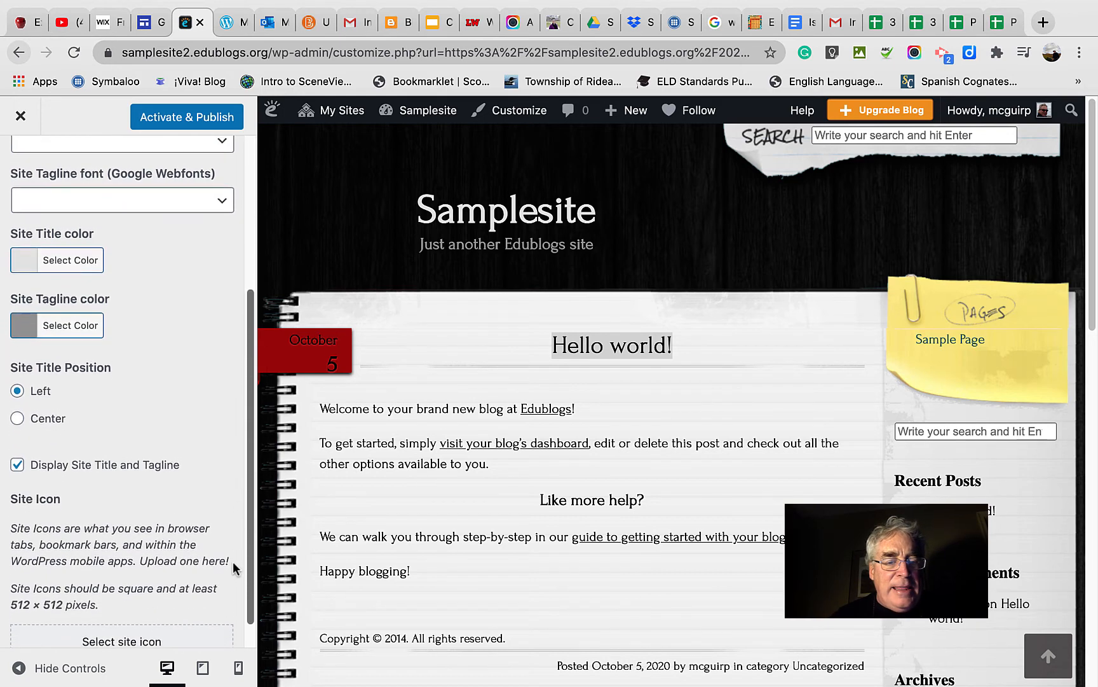
scroll(240, 508, up, 7)
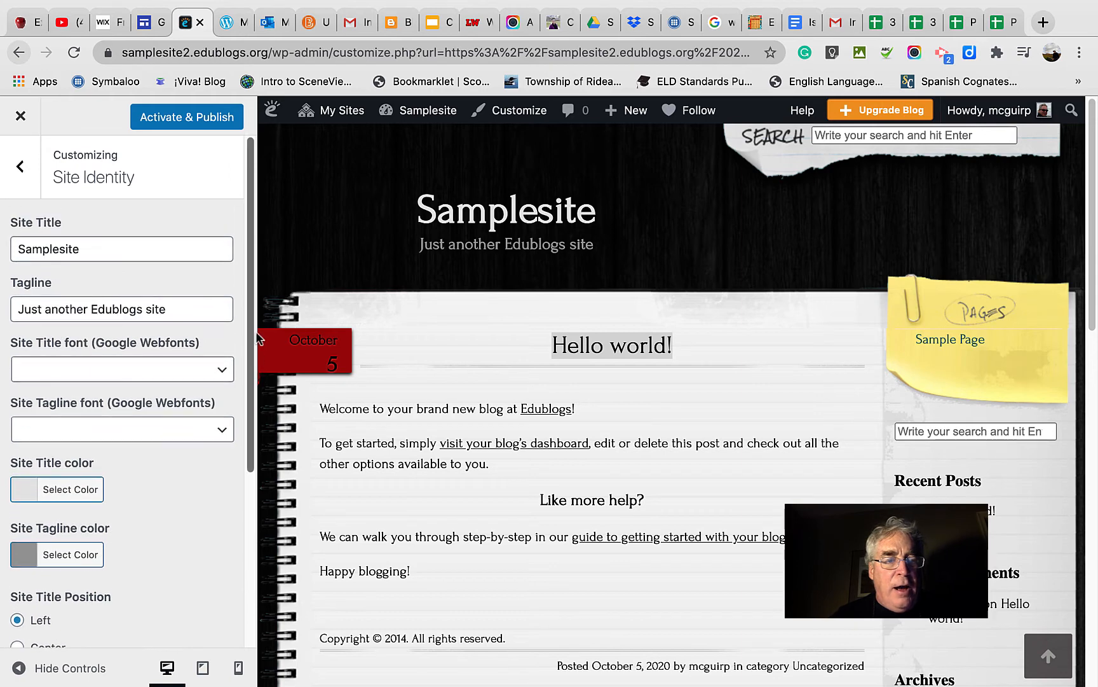
click(24, 169)
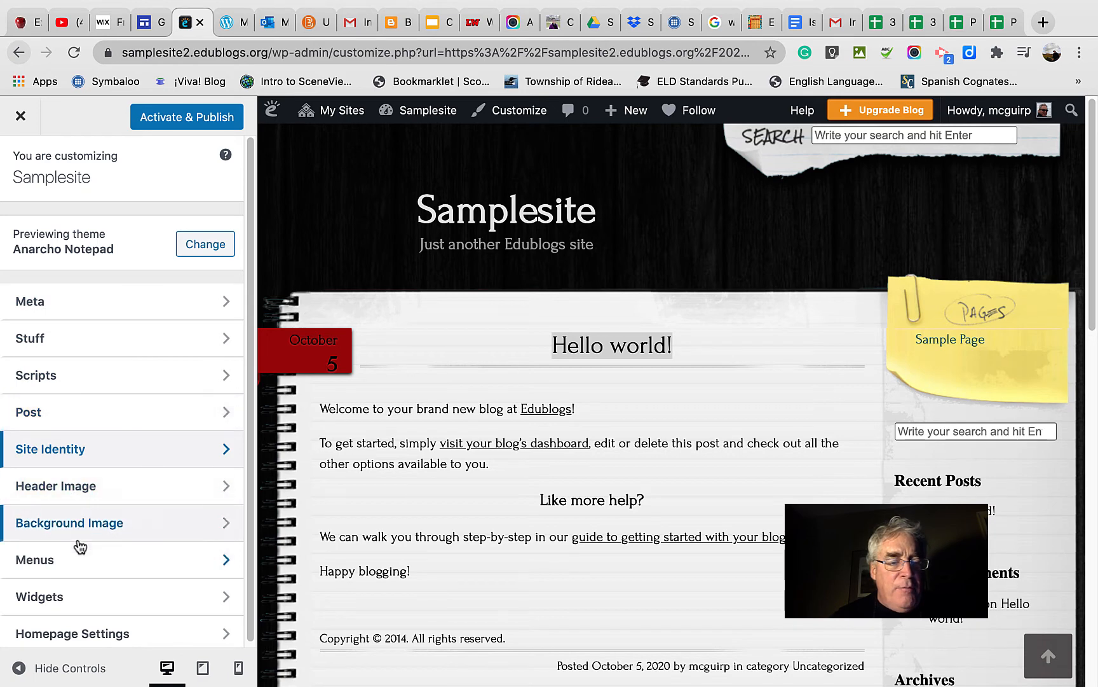
click(227, 598)
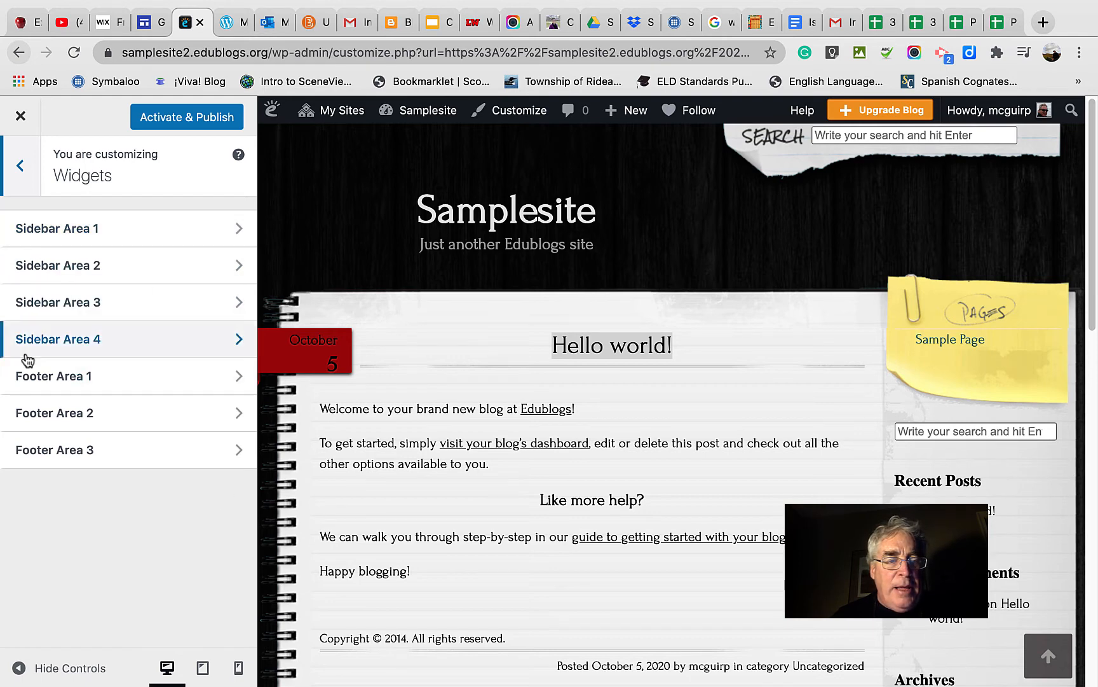
click(21, 165)
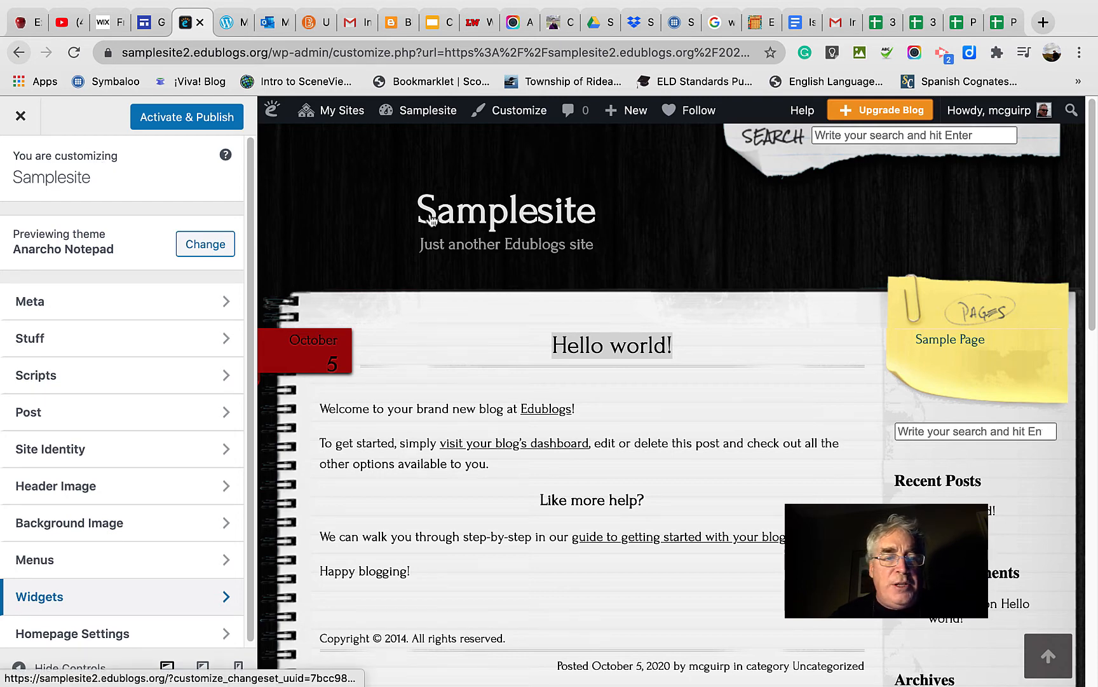
Activate and publish the Anarcho Notepad theme and leave the customizer.
click(202, 123)
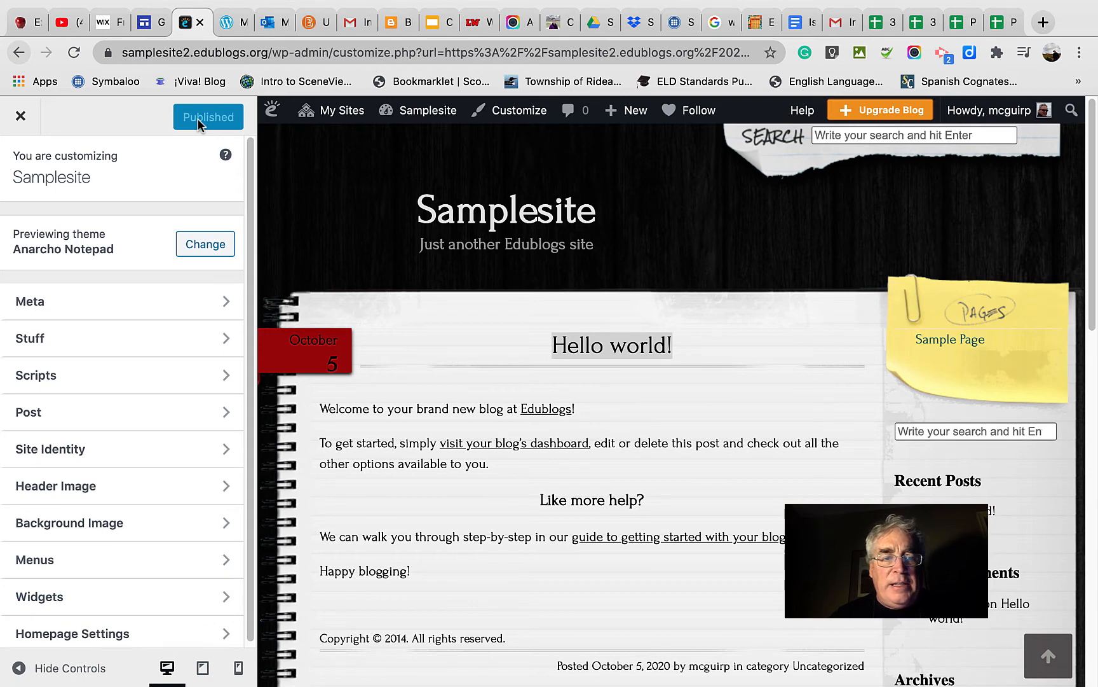
click(21, 117)
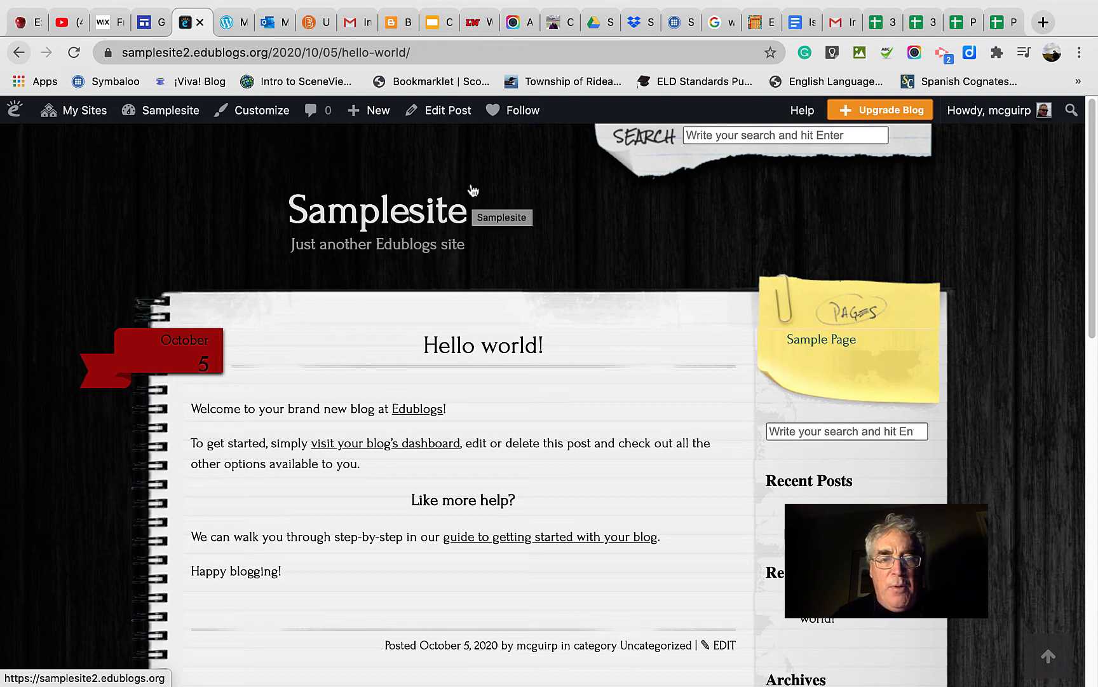
Open the "Hello world!" post for editing, dismissing the welcome guide, and change its title to "My first post!!".
click(443, 119)
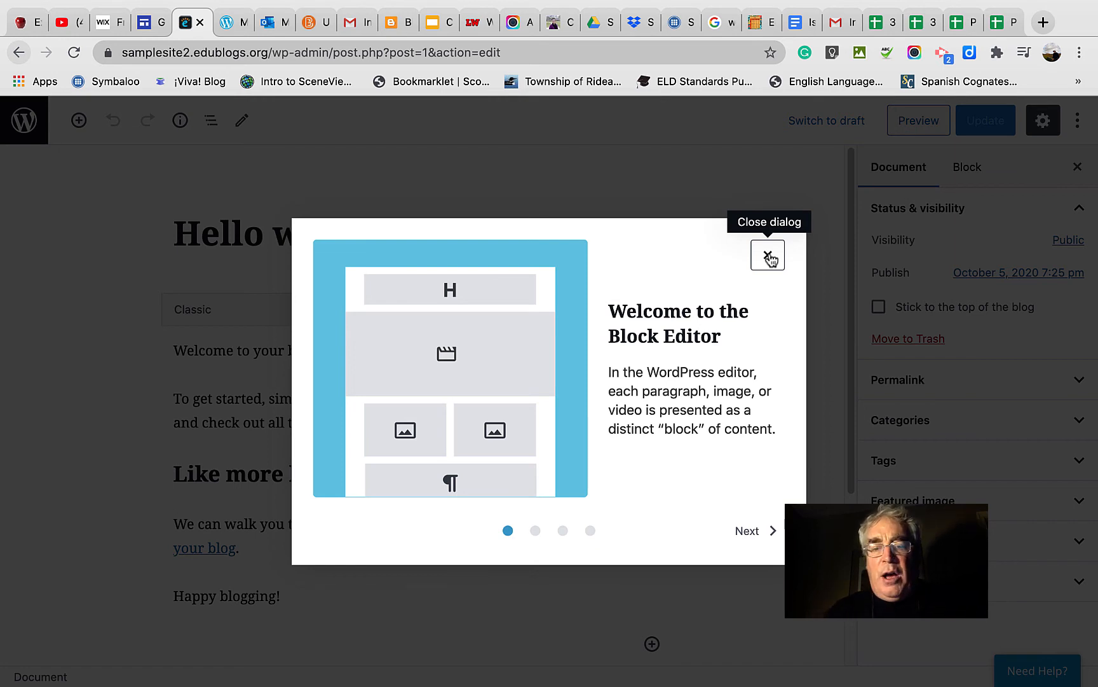
click(768, 255)
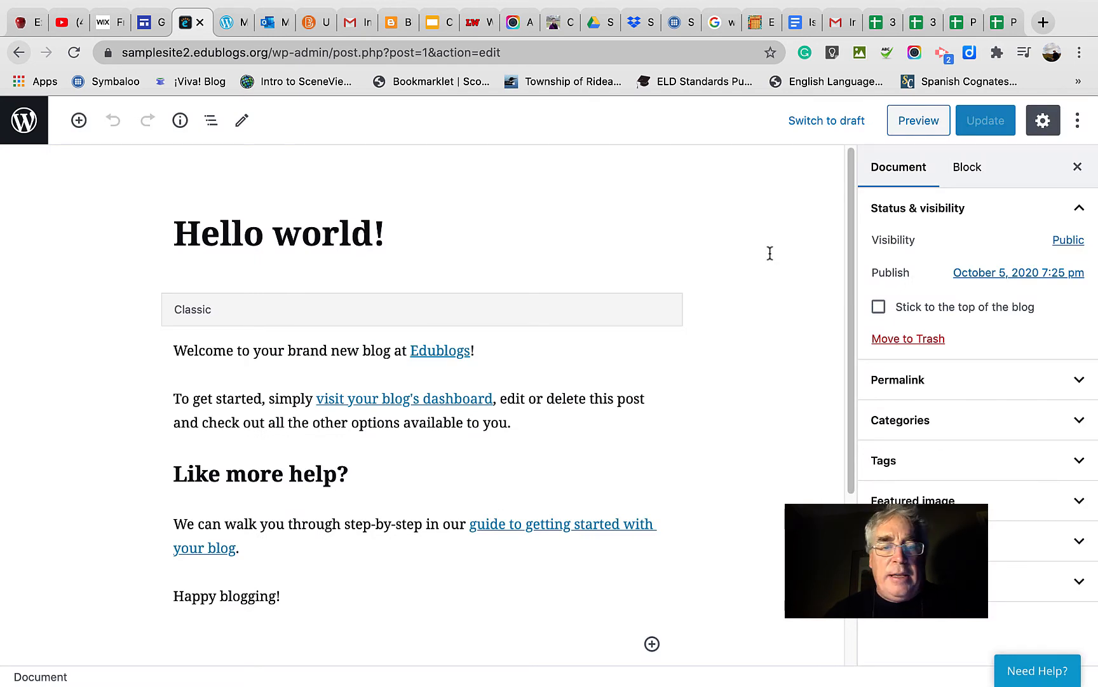
click(770, 253)
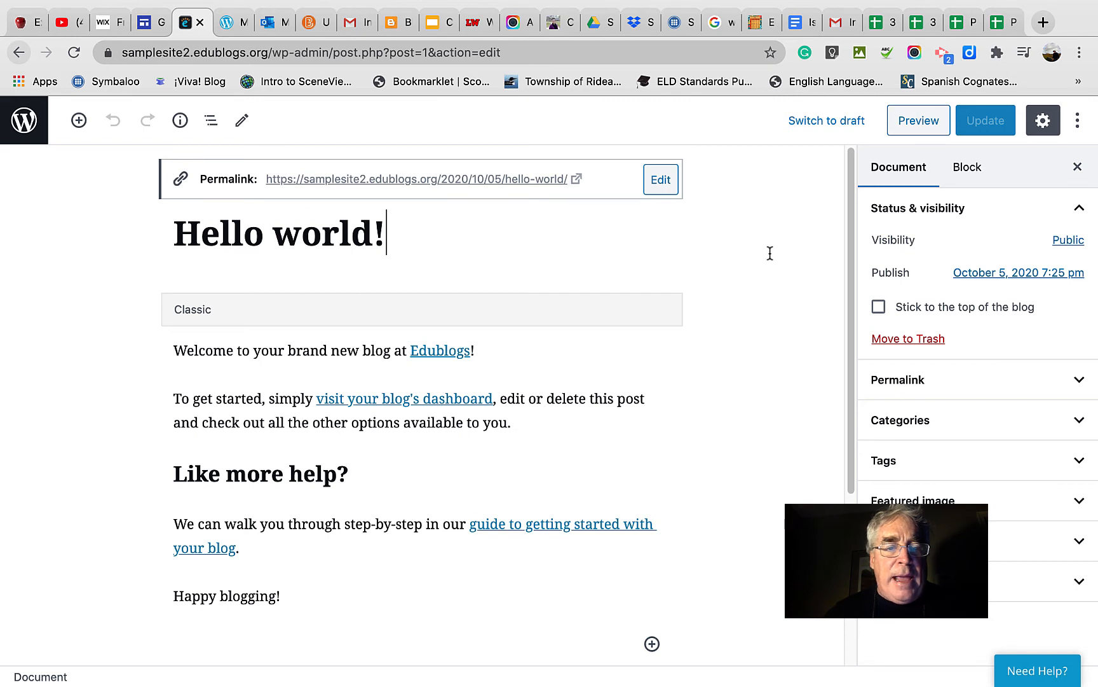
key(Up)
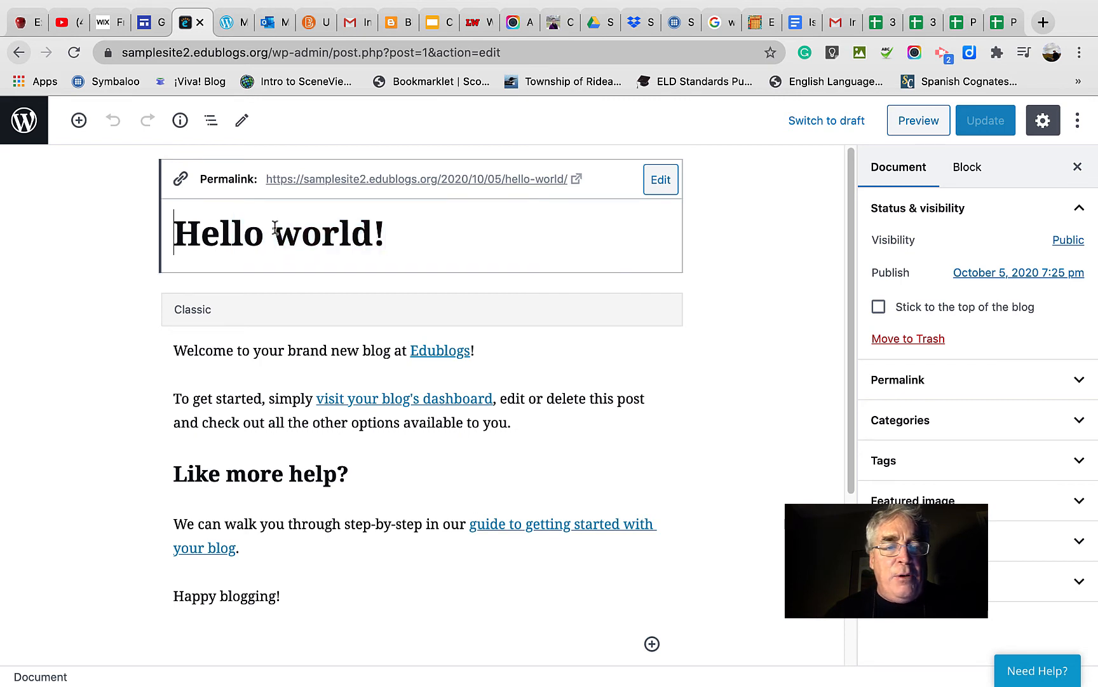
key(super+a)
key(Right)
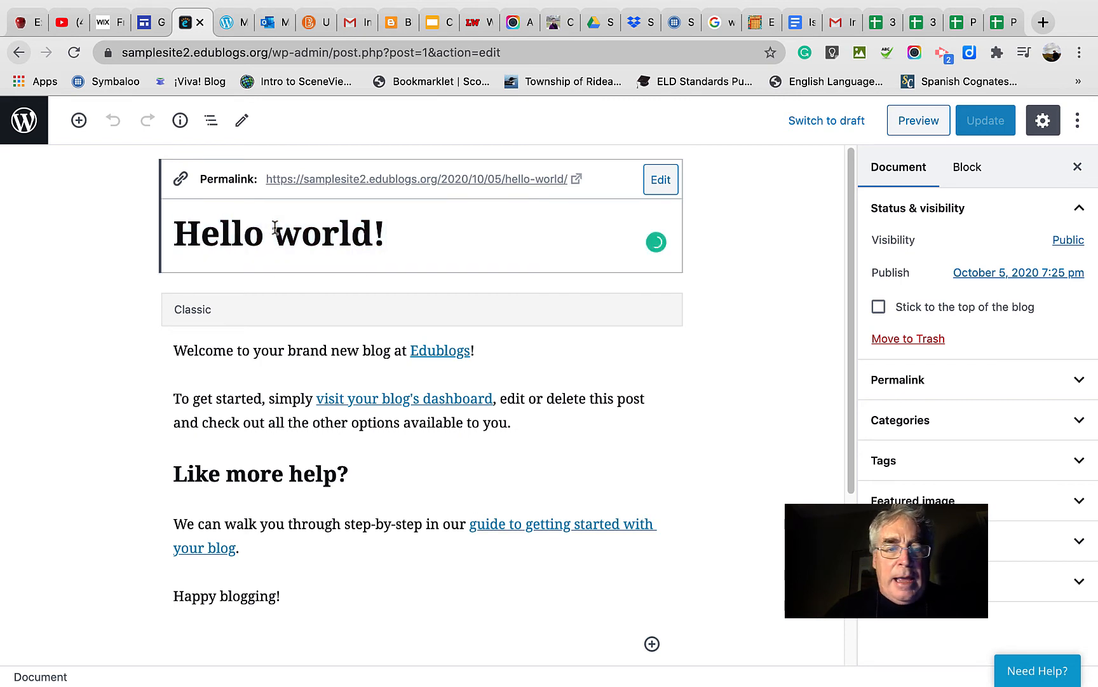
key(BackSpace)
key(BackSpace)
key(BackSpace)
key(BackSpace)
key(BackSpace)
key(BackSpace)
key(BackSpace)
key(BackSpace)
key(BackSpace)
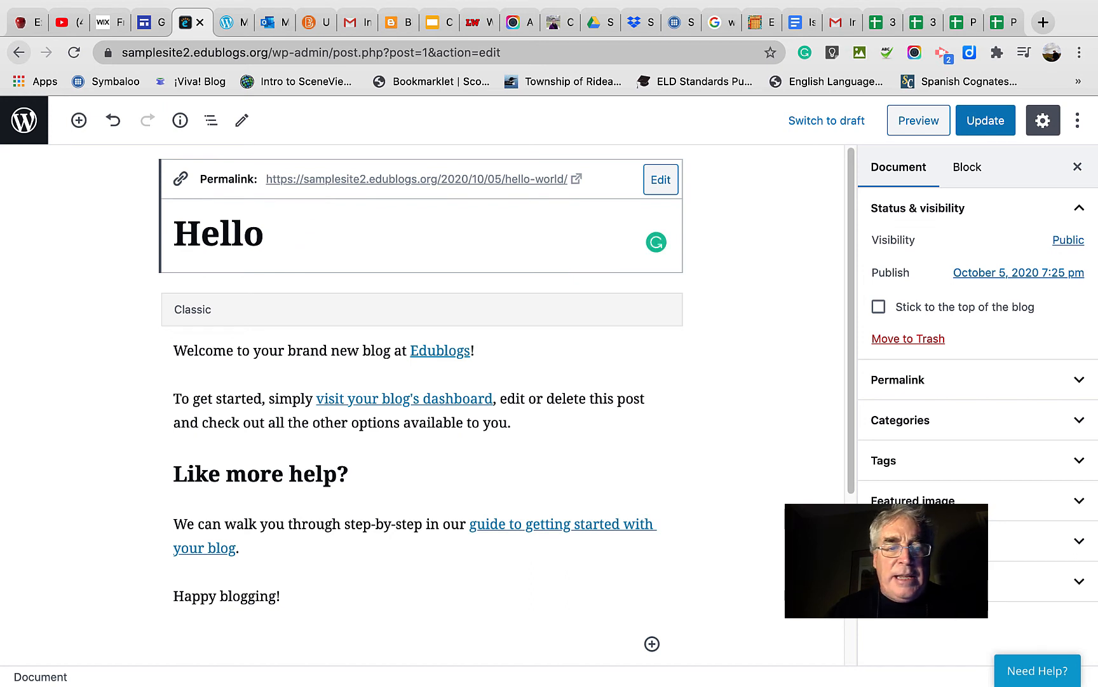
key(BackSpace)
key(BackSpace)
key(BackSpace)
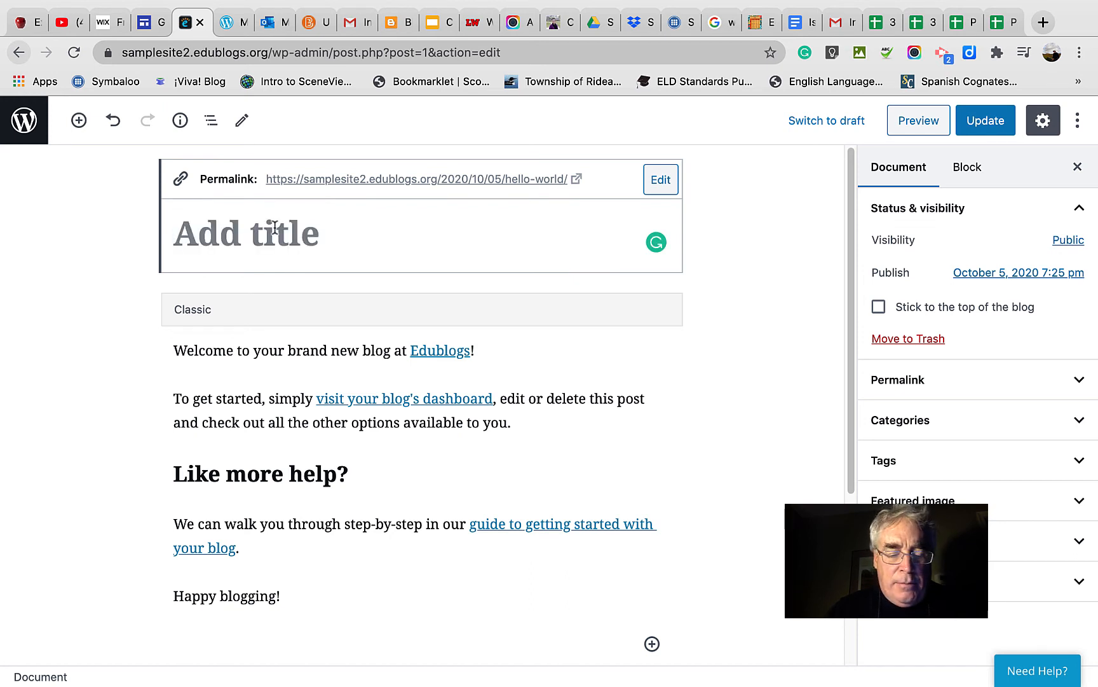
text(My )
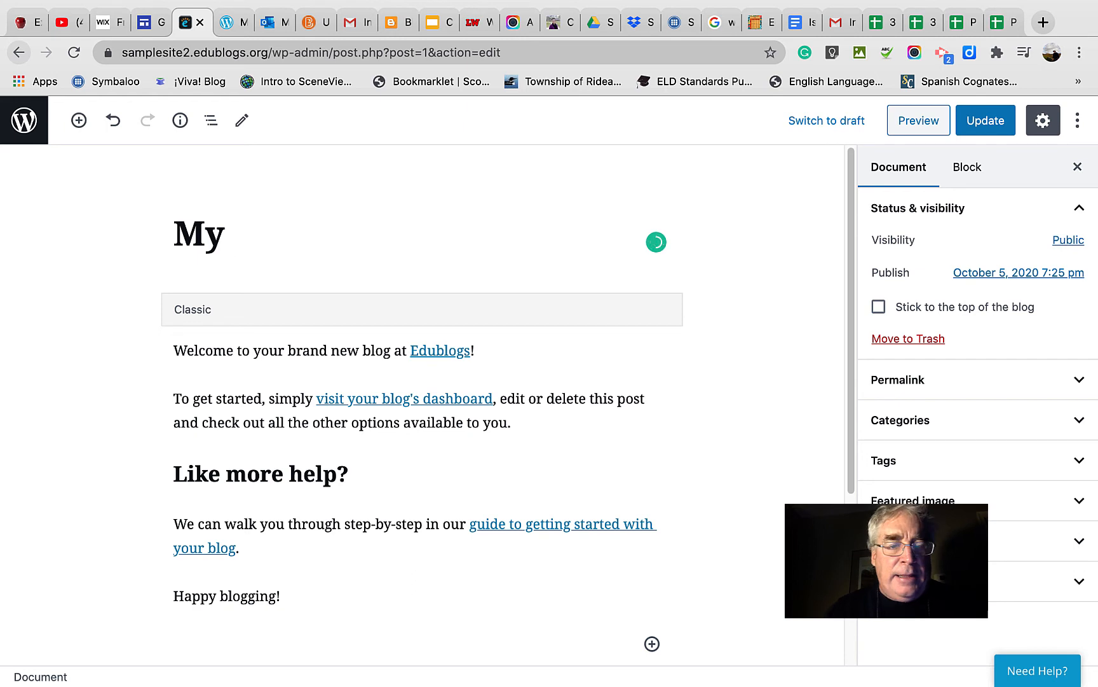
text(first )
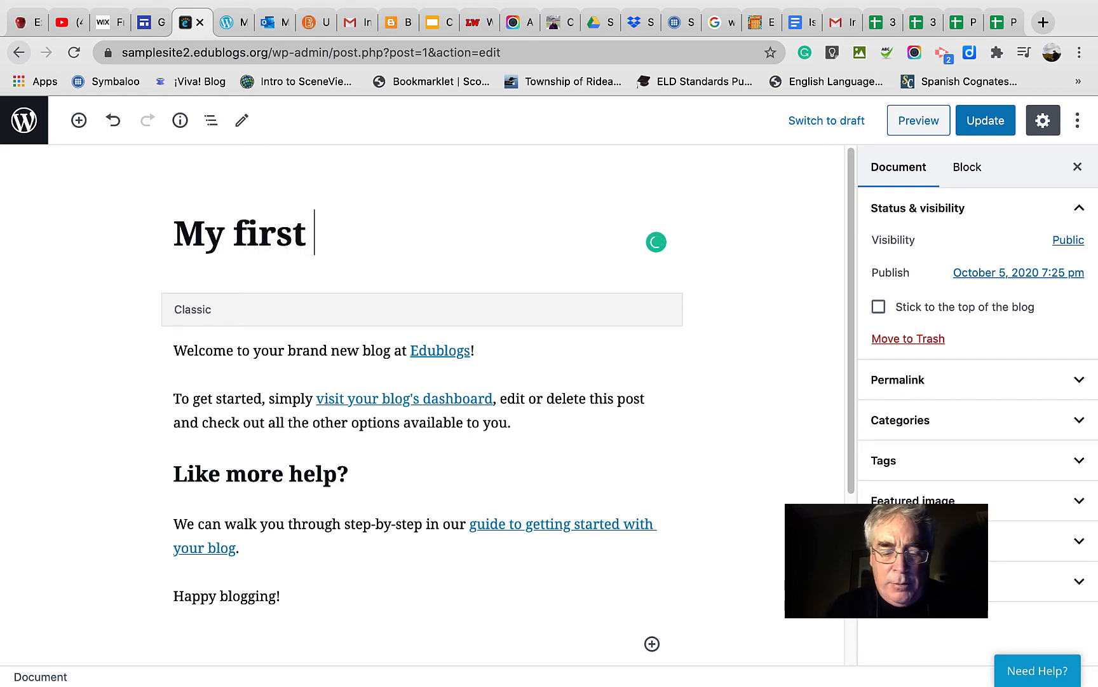
text(post!!)
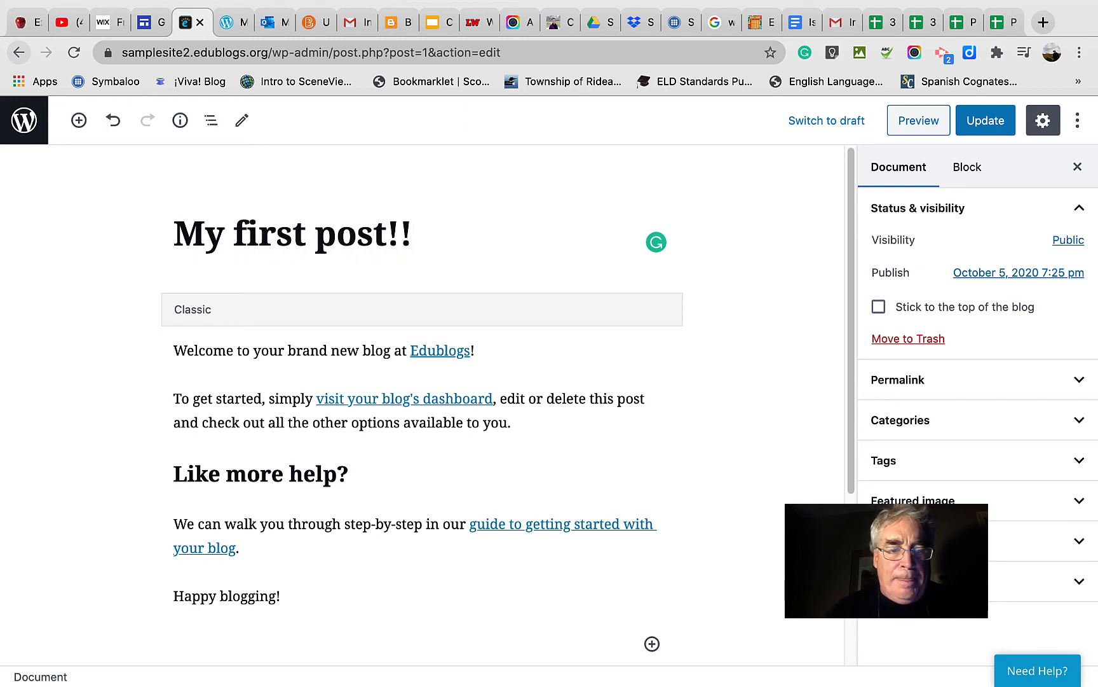
Delete the opening welcome sentence from the post body and preview the edited post.
click(190, 353)
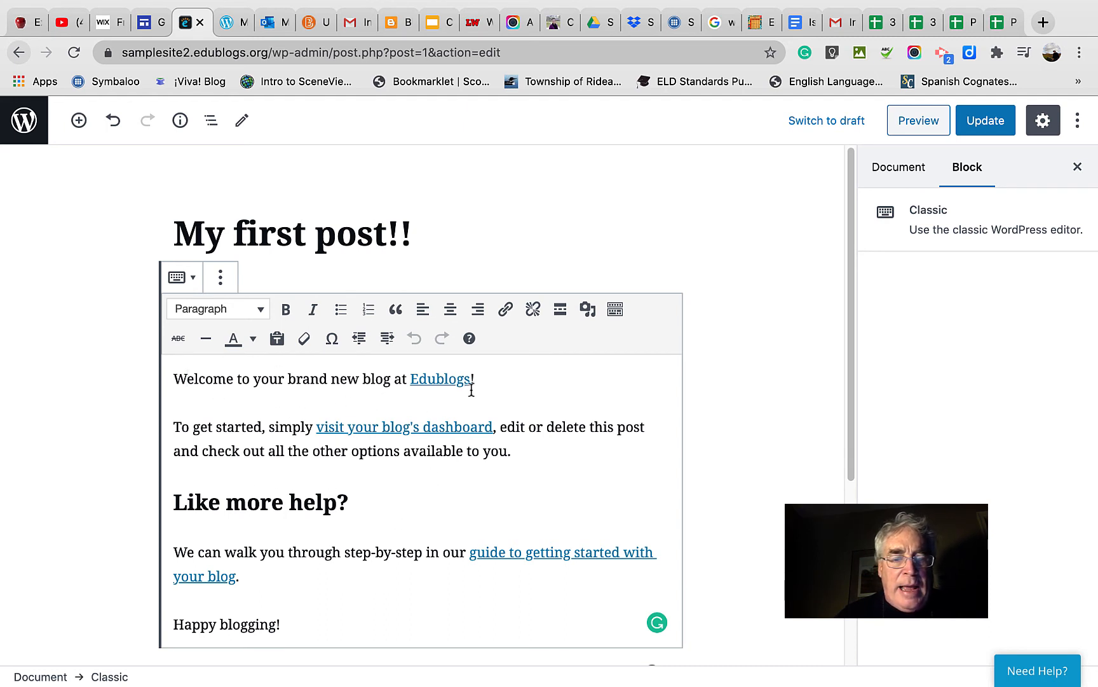
drag(481, 378, 169, 373)
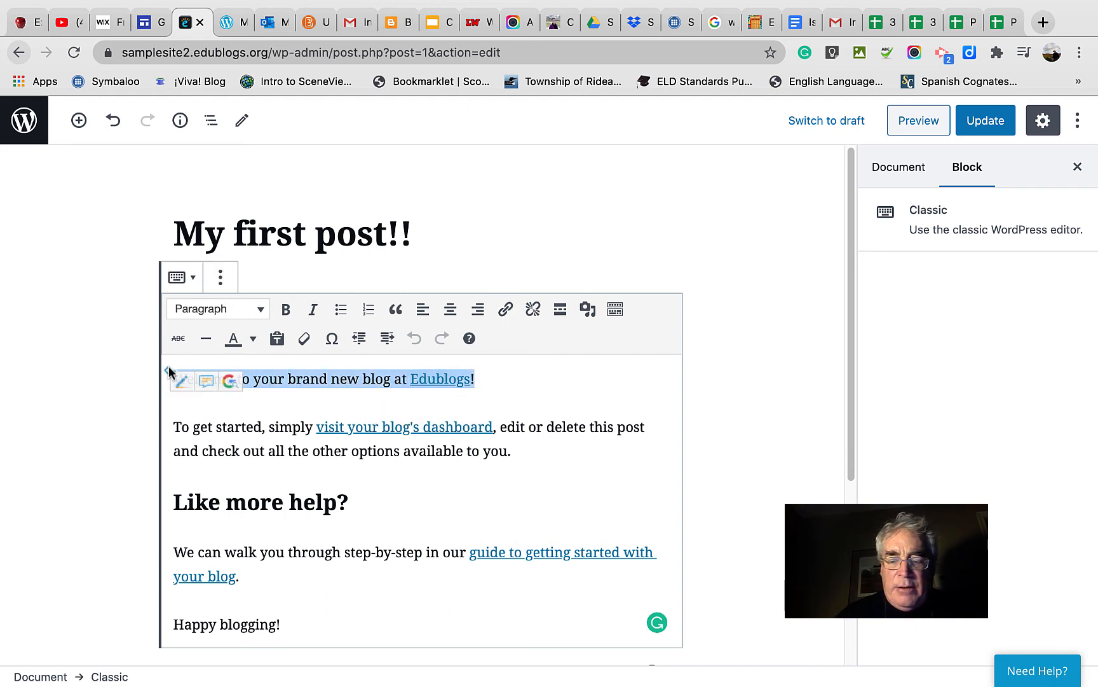
key(BackSpace)
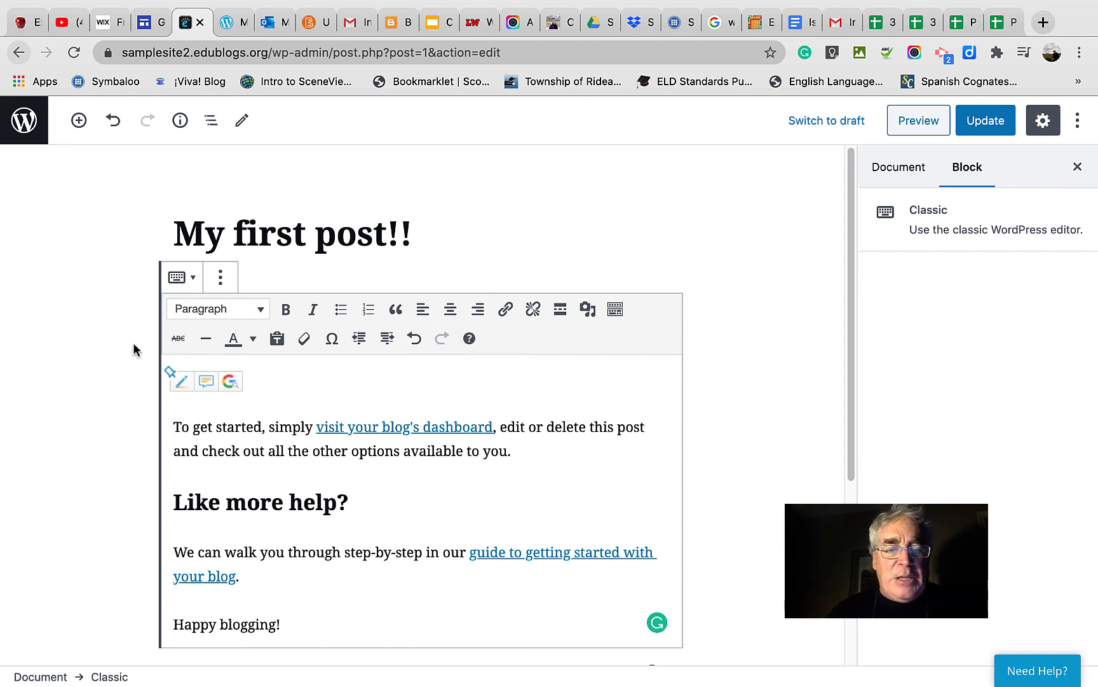
click(461, 229)
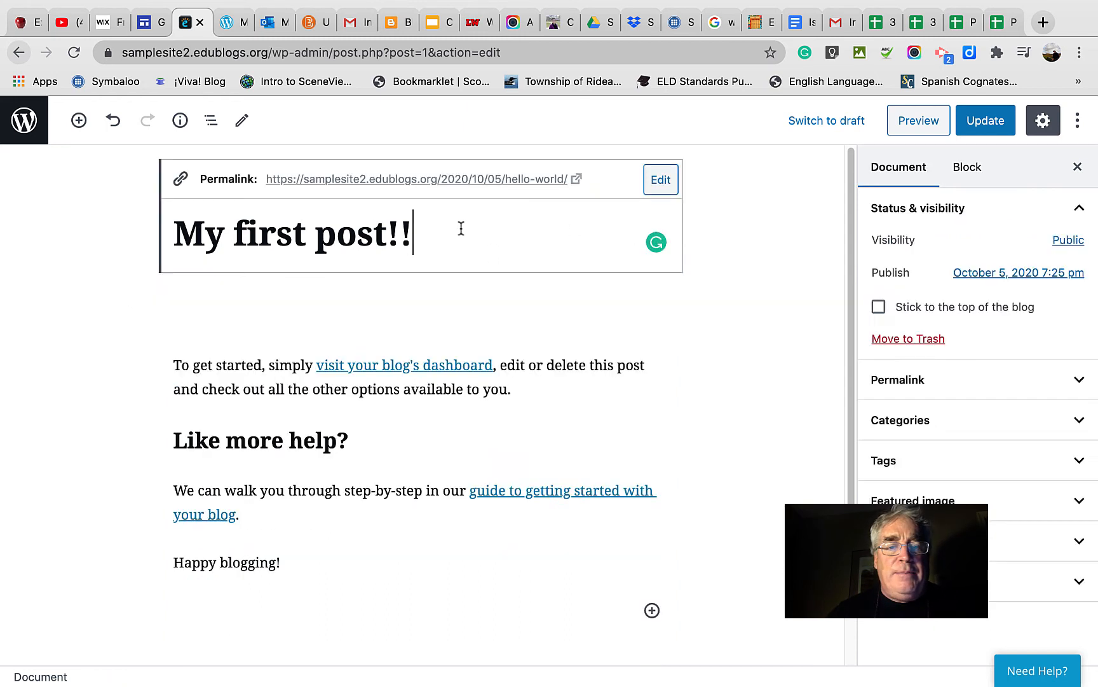
click(919, 121)
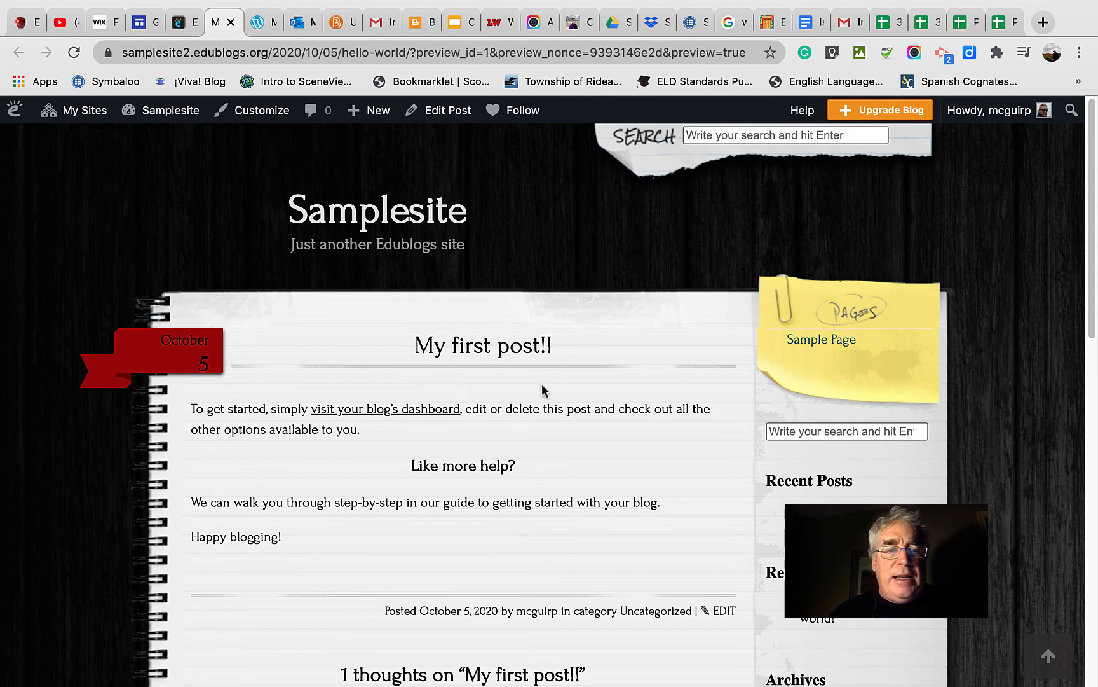
Open the overview of the account's sites and list all posts of the primary site.
click(99, 119)
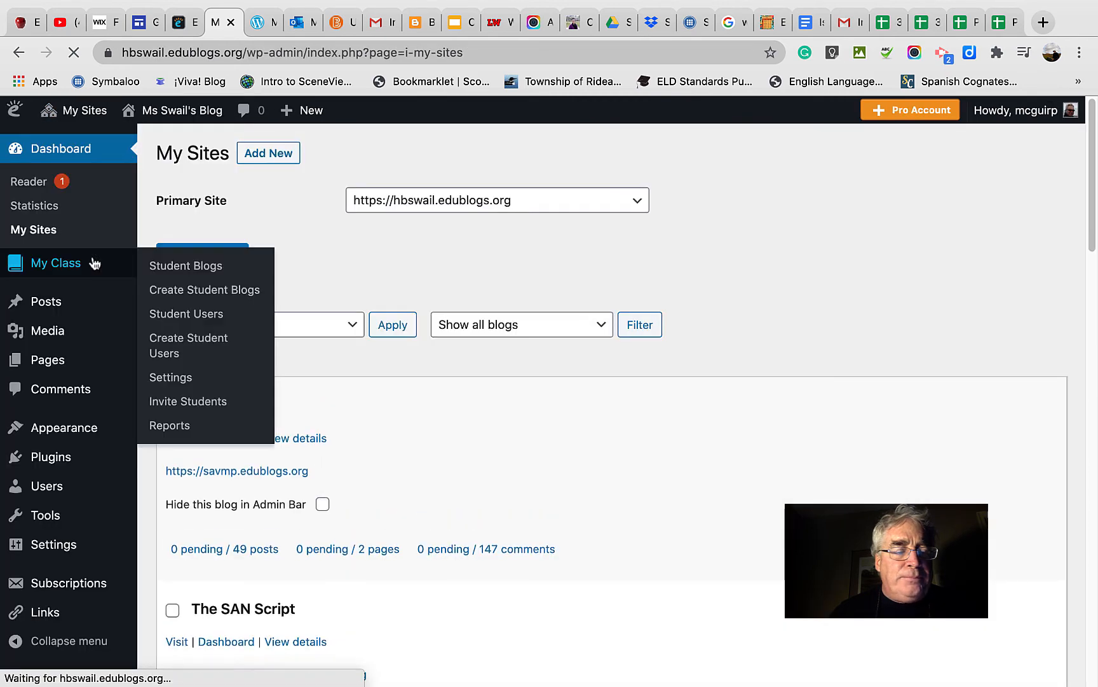
click(92, 259)
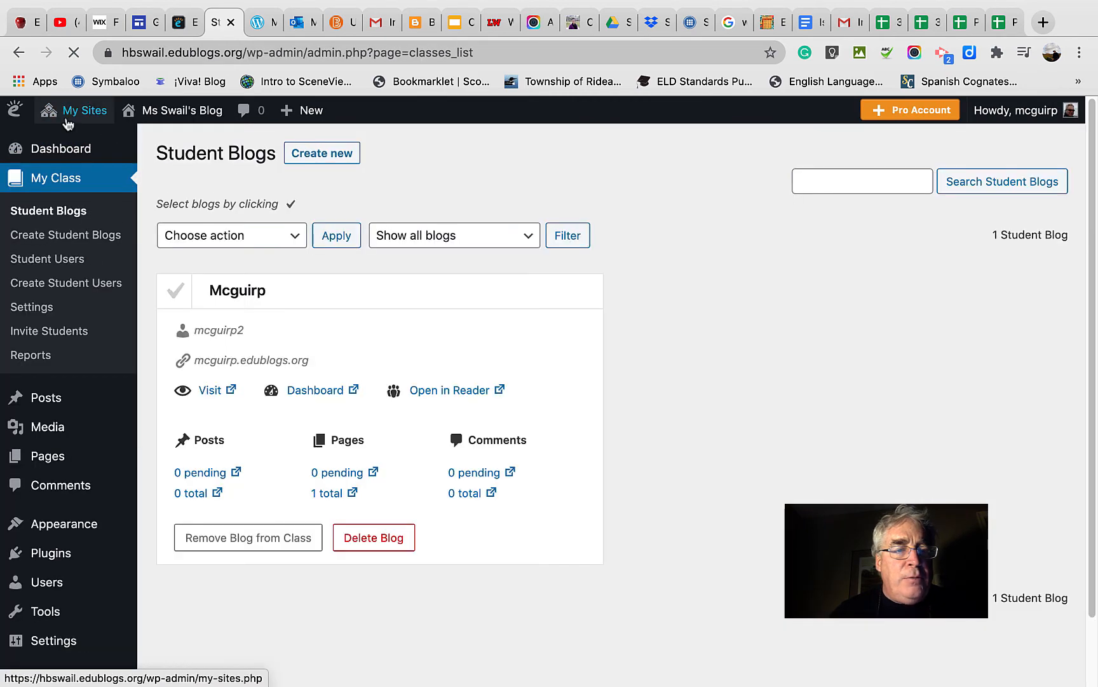
mouse_move(84, 111)
mouse_move(81, 255)
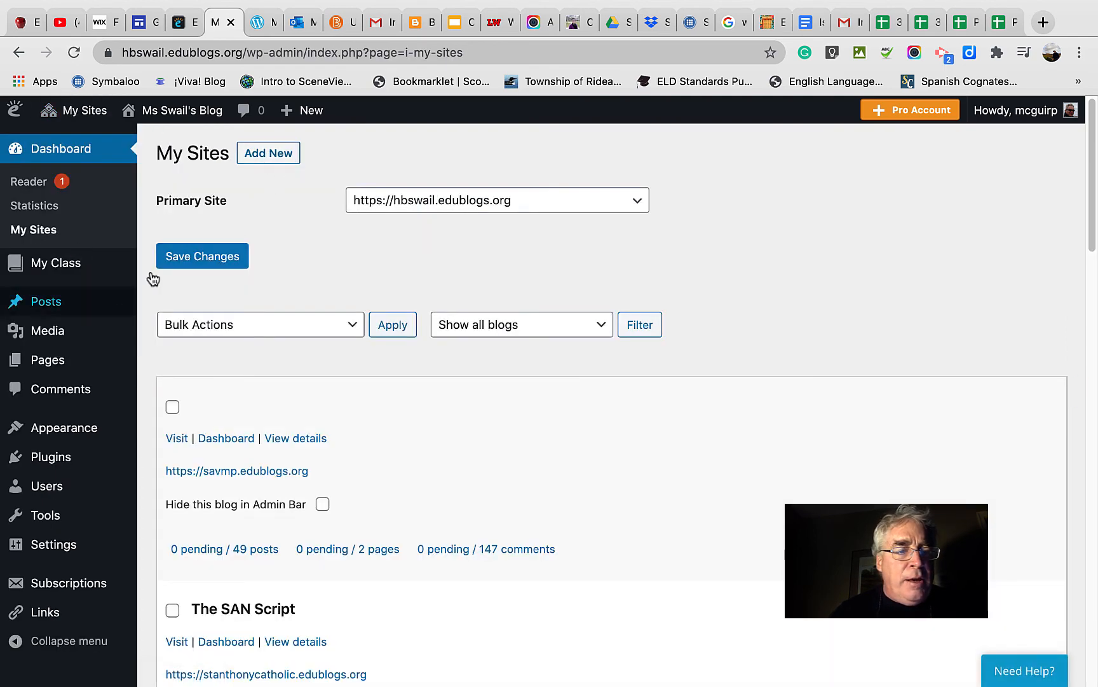
mouse_move(54, 302)
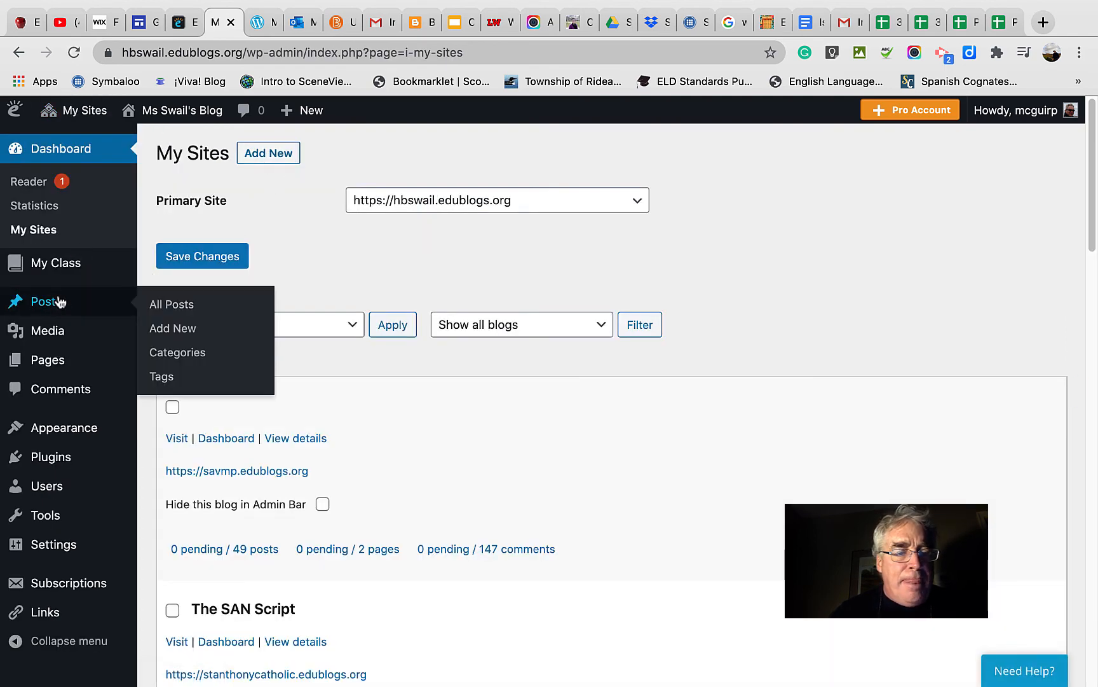
click(163, 308)
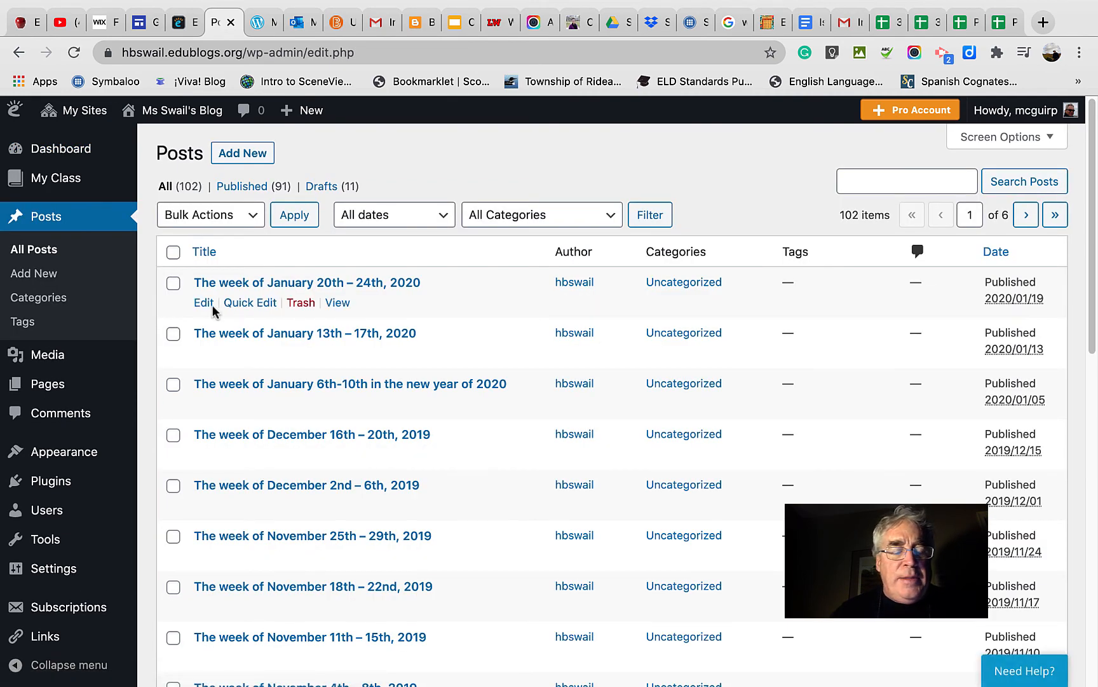
Switch to the Pedablogy site's dashboard and view its list of posts.
mouse_move(171, 115)
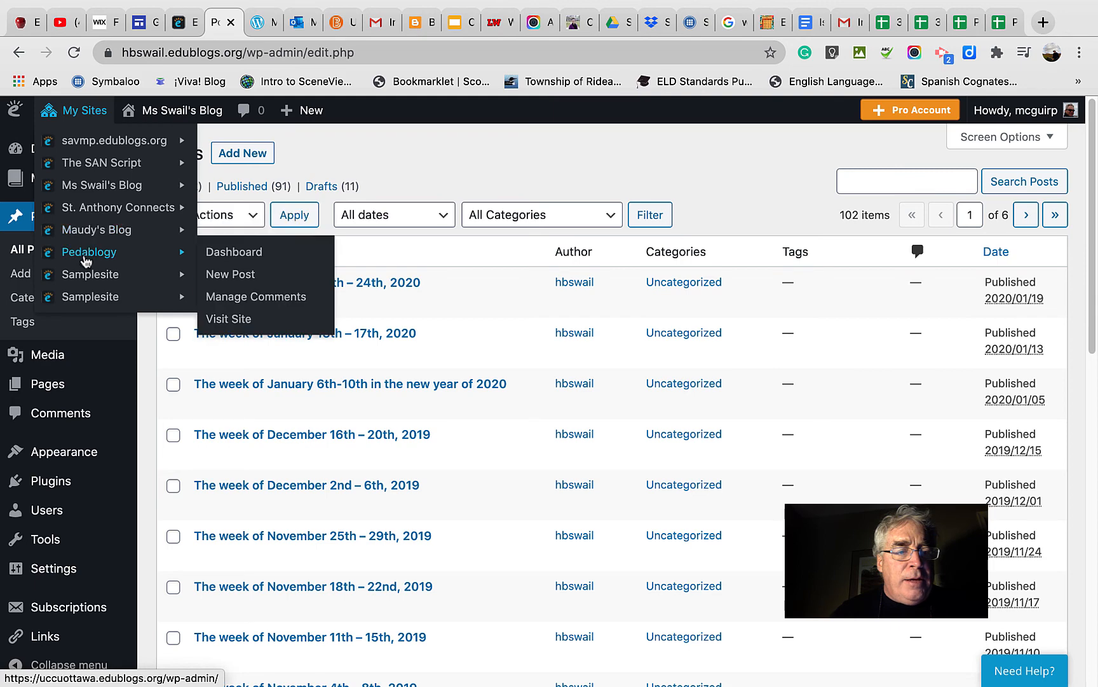
click(219, 258)
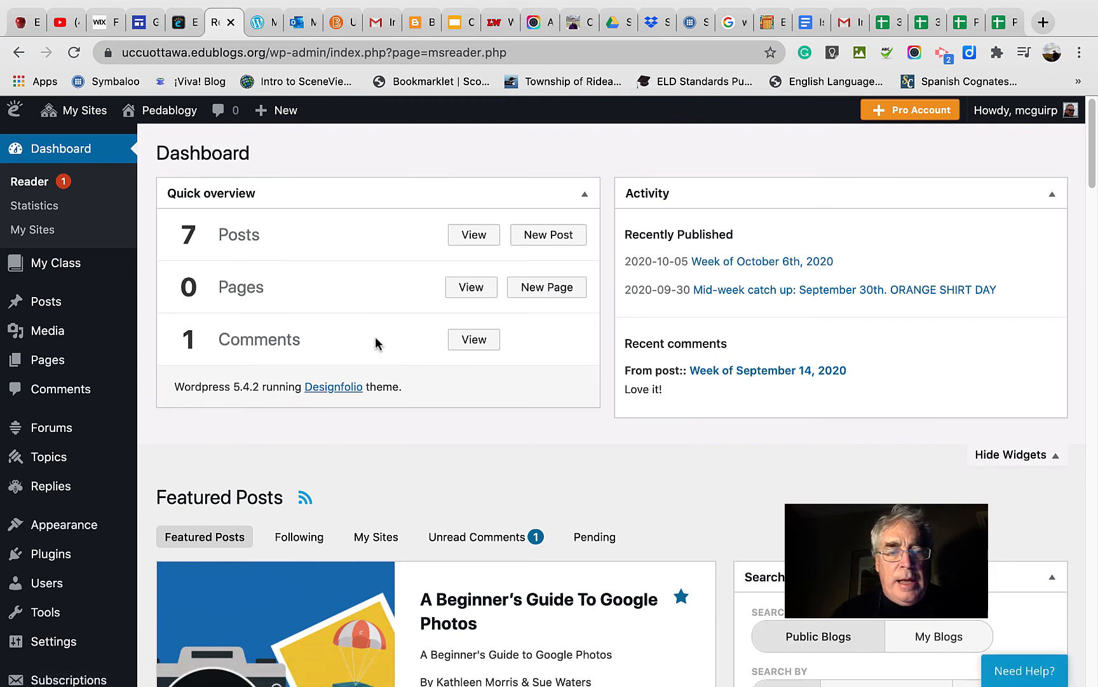
click(466, 240)
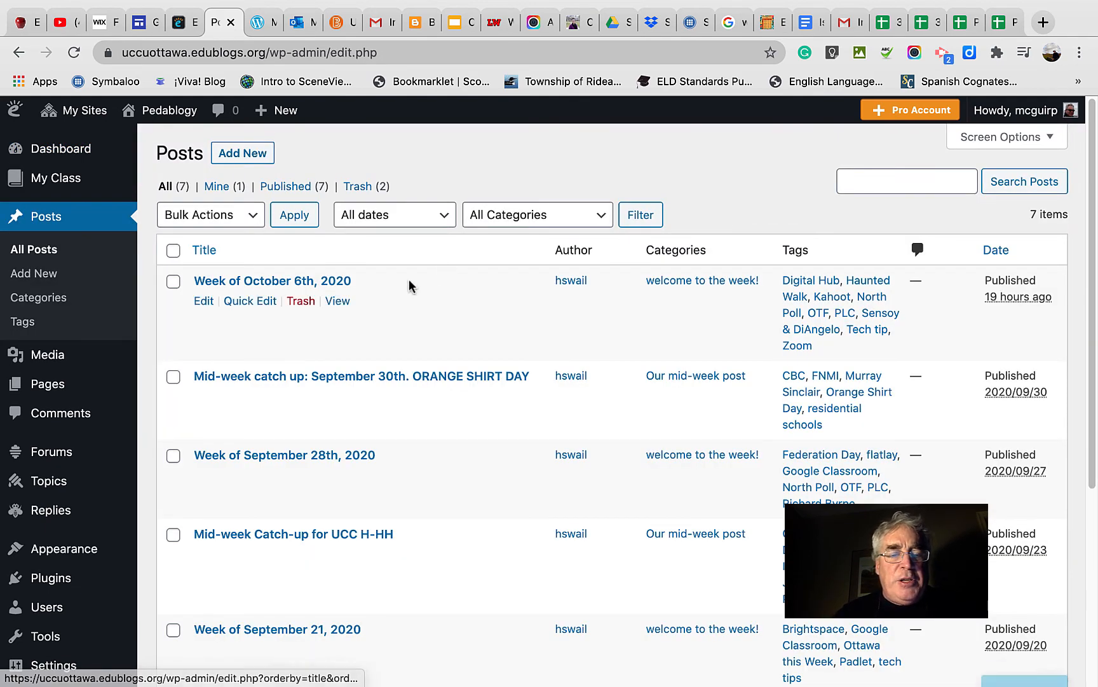
View the published "Week of October 6th, 2020" post and examine its checklist, blog roll, weekly video, tag cloud and visitor globe.
click(341, 306)
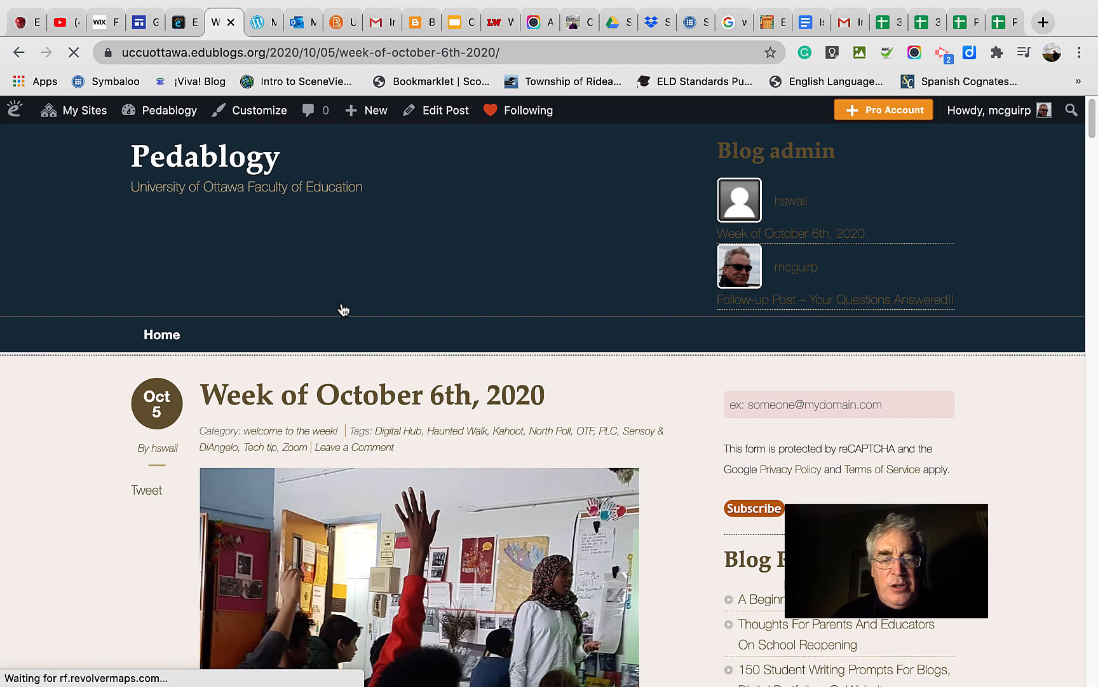
scroll(344, 309, down, 3)
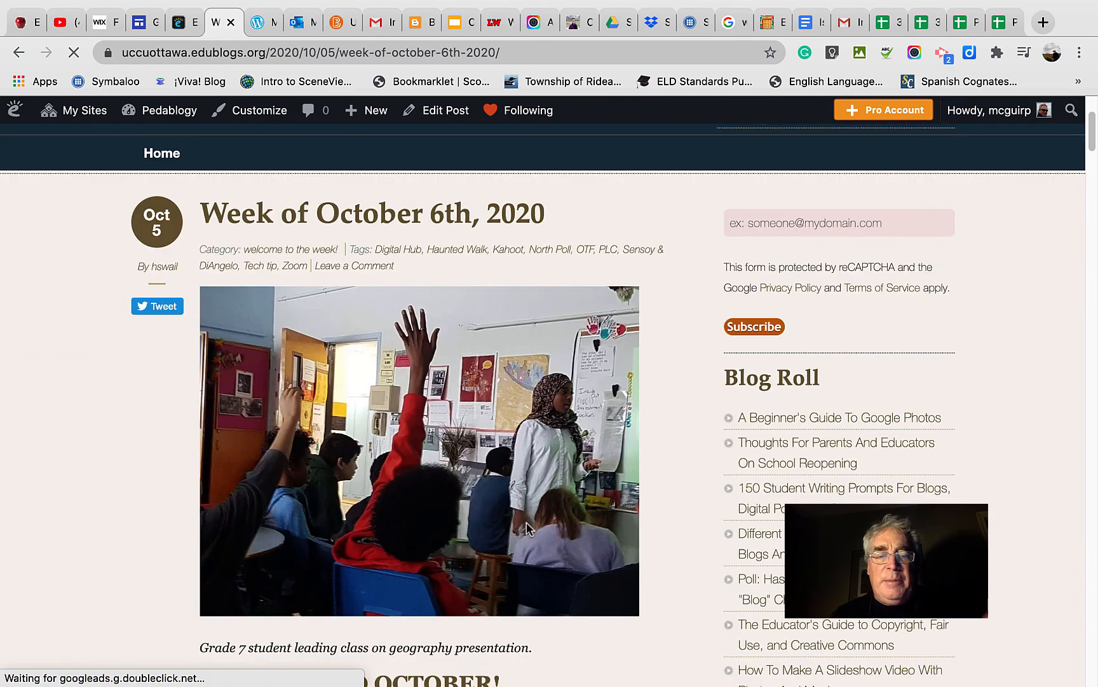
scroll(527, 527, down, 2)
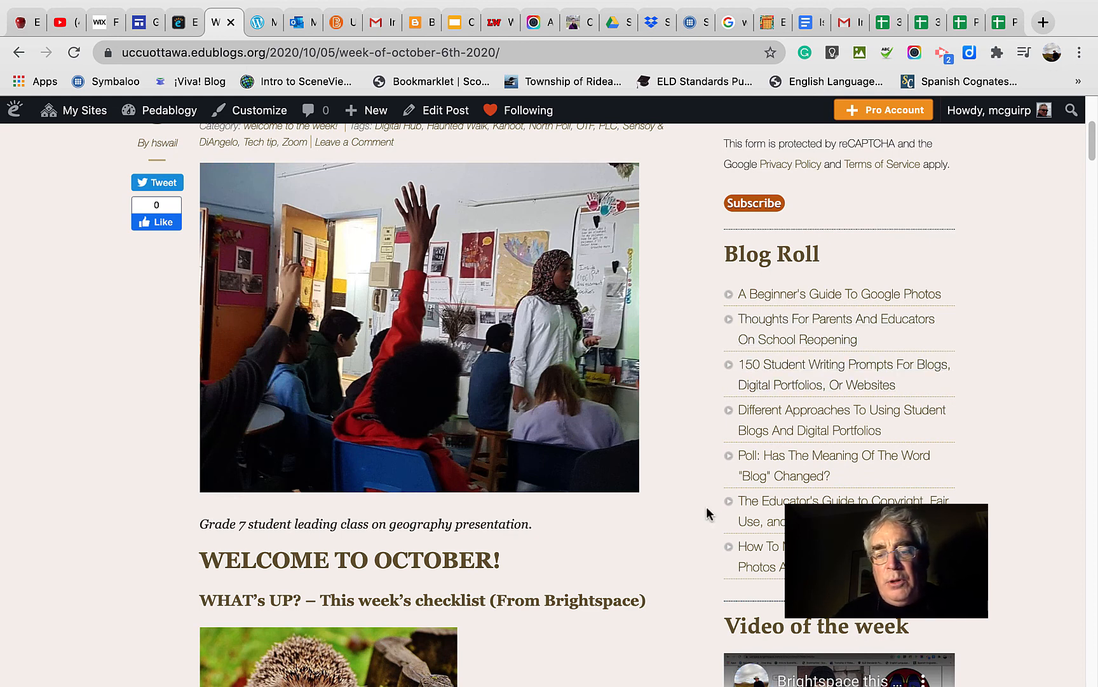
scroll(707, 508, down, 5)
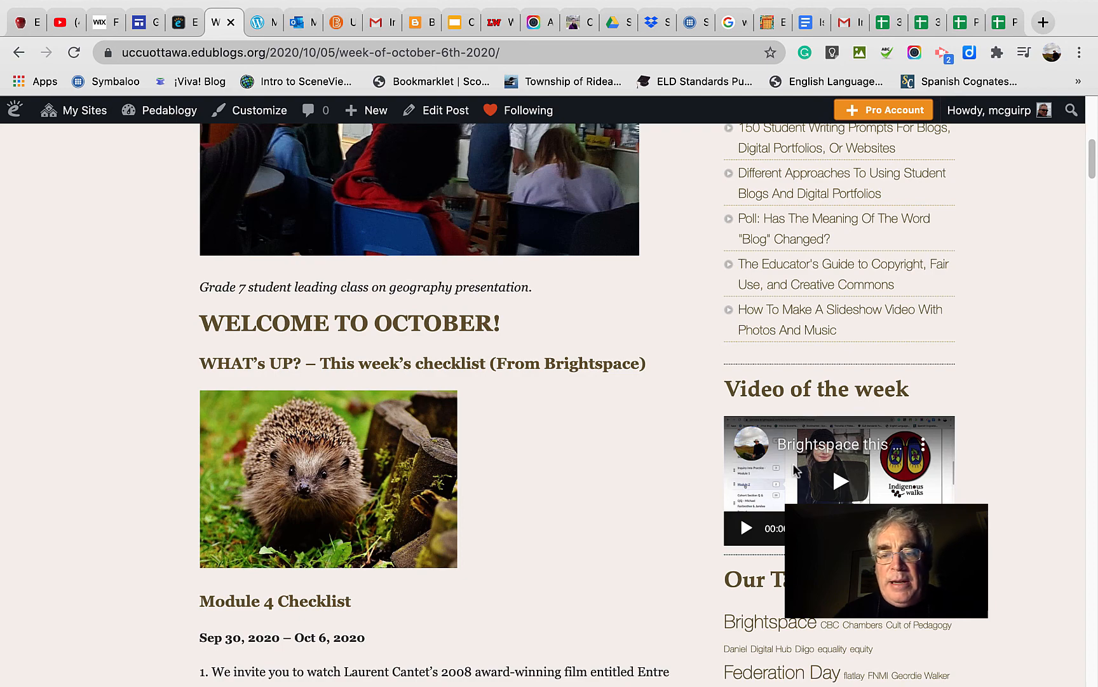
scroll(734, 457, down, 5)
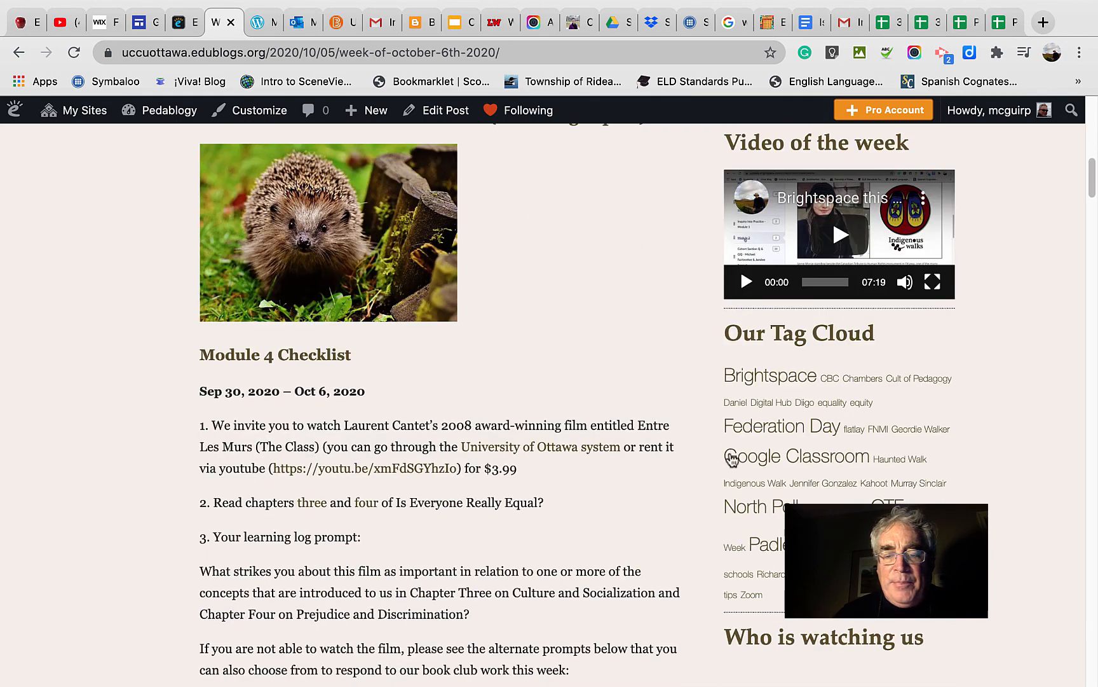
scroll(732, 457, down, 1)
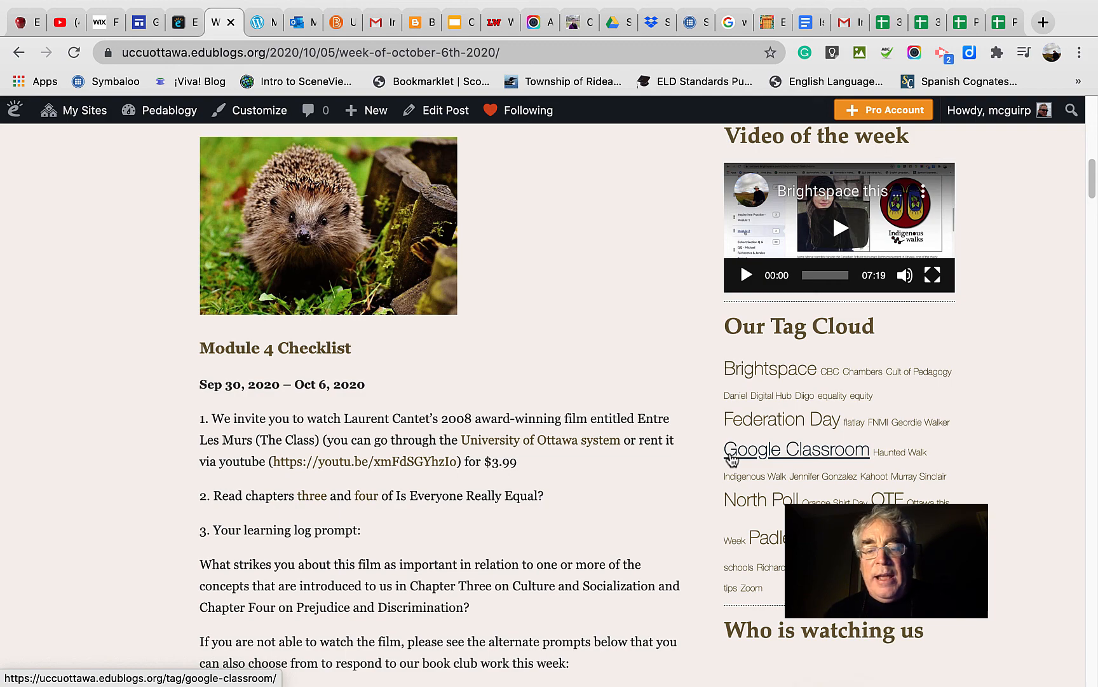
scroll(734, 463, down, 5)
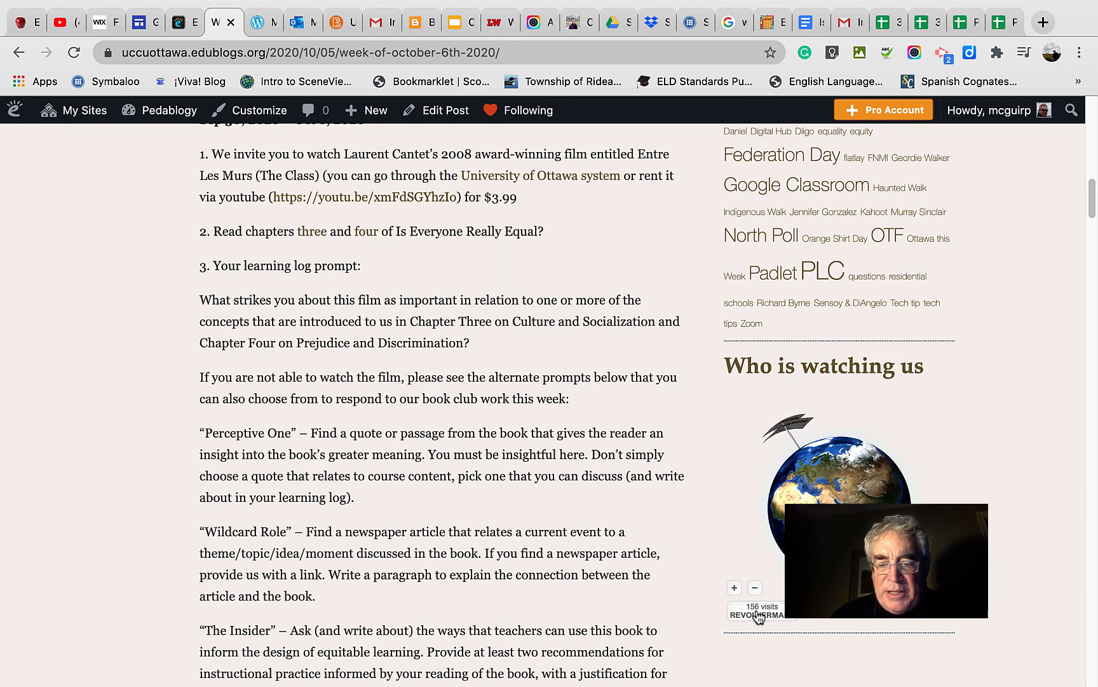
scroll(758, 617, down, 2)
scroll(758, 616, up, 2)
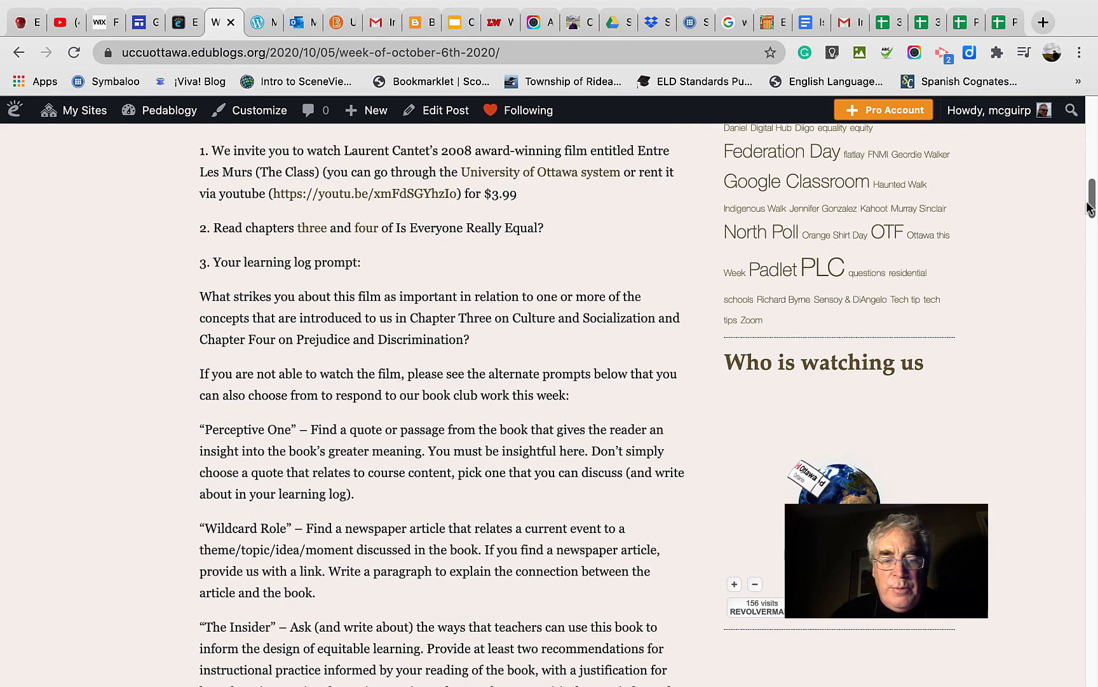
Skim the rest of the post through the Kahoot and "What's Happening in Ottawa" sections, and return to its beginning.
drag(1089, 197, 1055, 437)
scroll(1055, 436, down, 6)
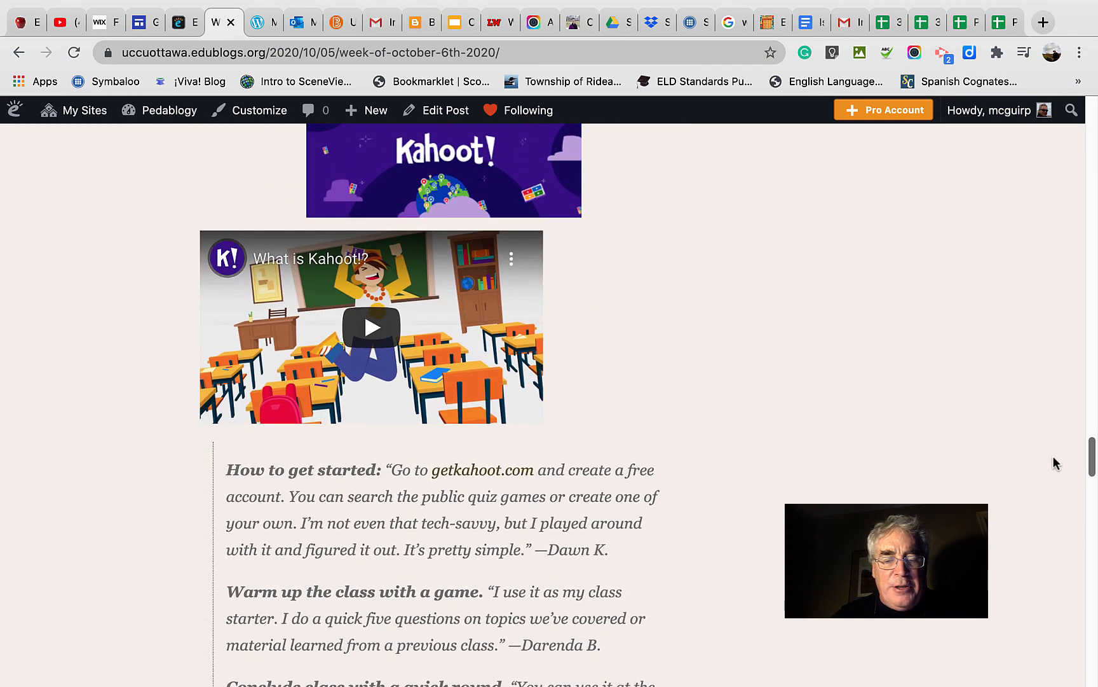
scroll(1053, 464, down, 10)
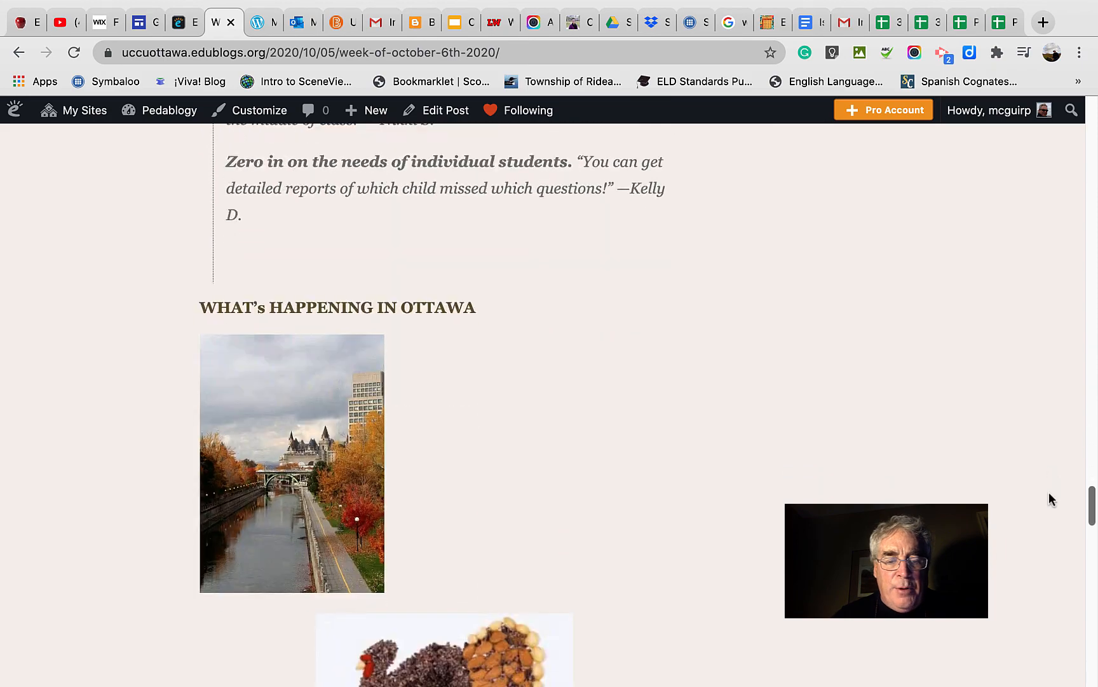
scroll(1050, 498, down, 6)
scroll(1053, 553, up, 20)
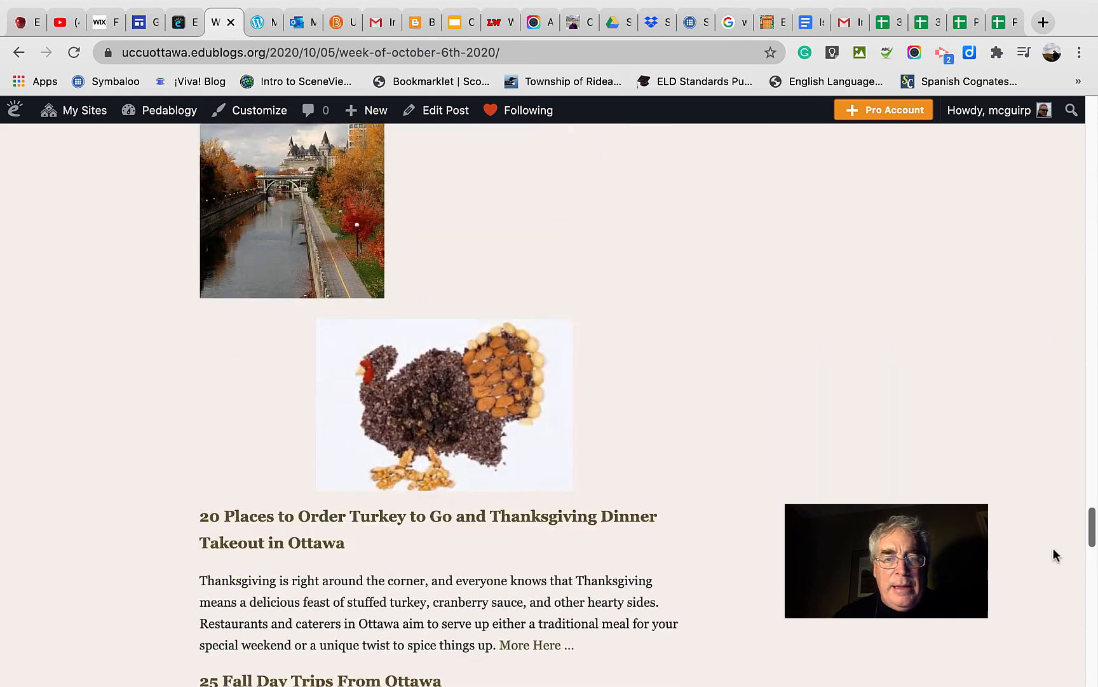
scroll(1053, 548, up, 20)
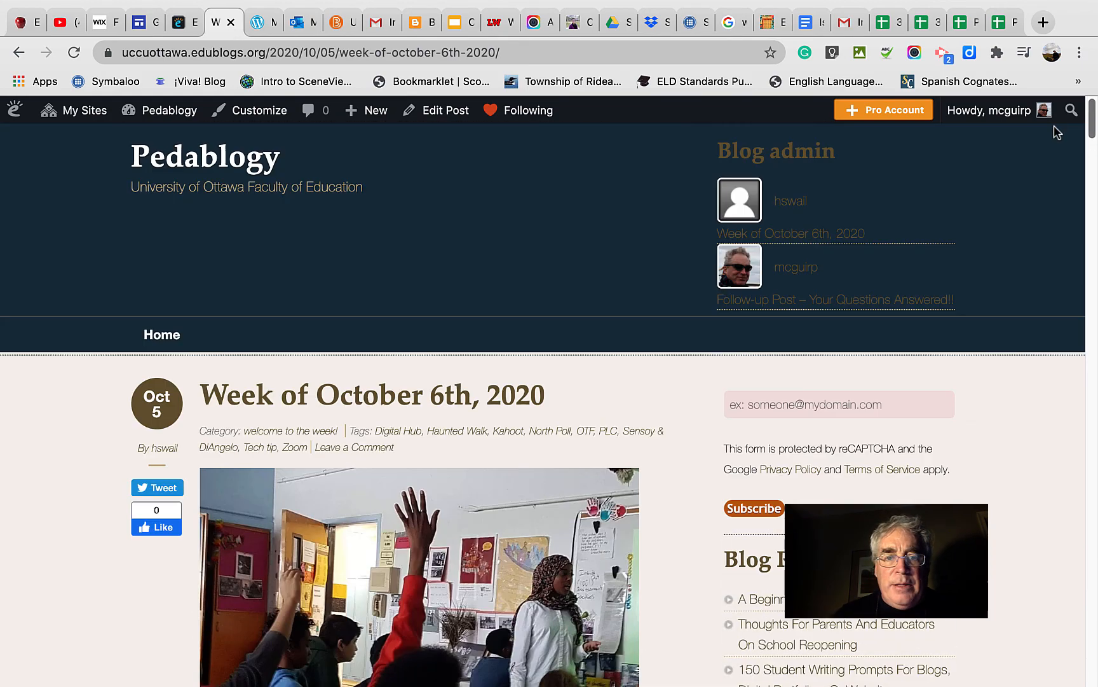
Exit the browser's full-screen mode, switch to Camtasia 2020 and stop the screen recording.
mouse_move(7, 7)
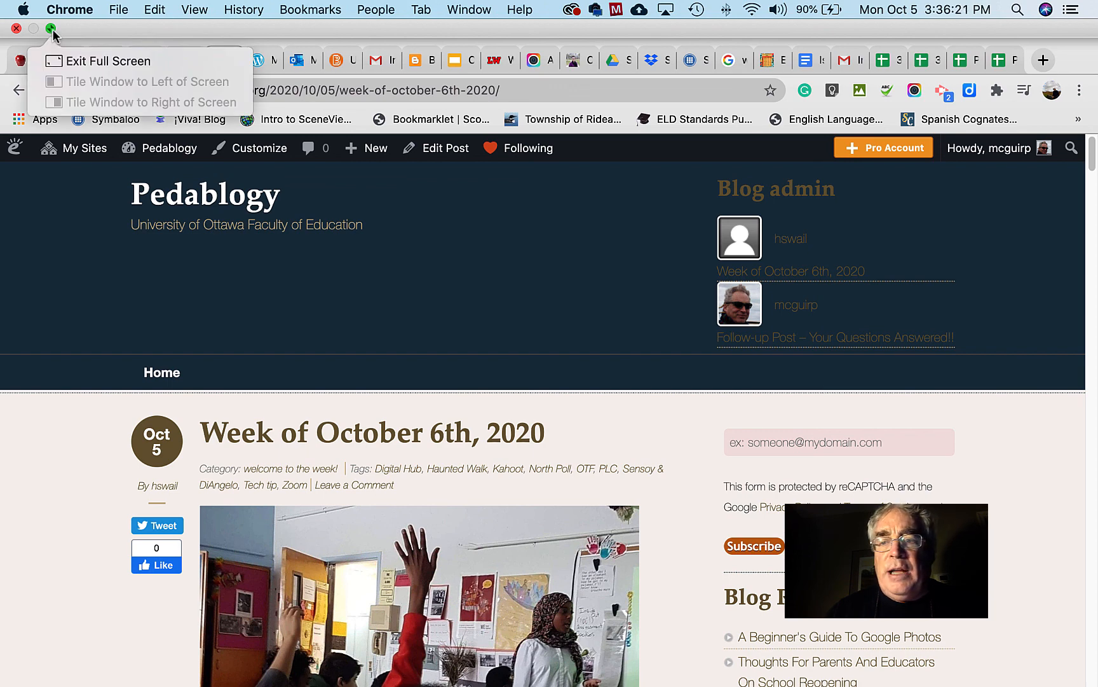
click(51, 30)
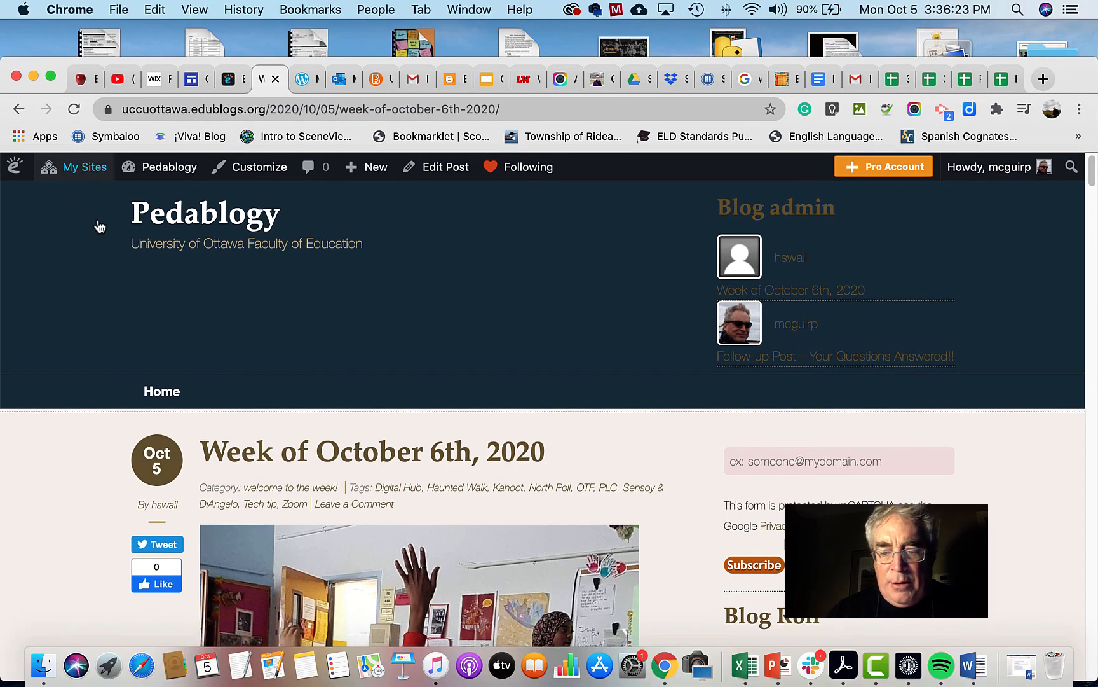
click(875, 678)
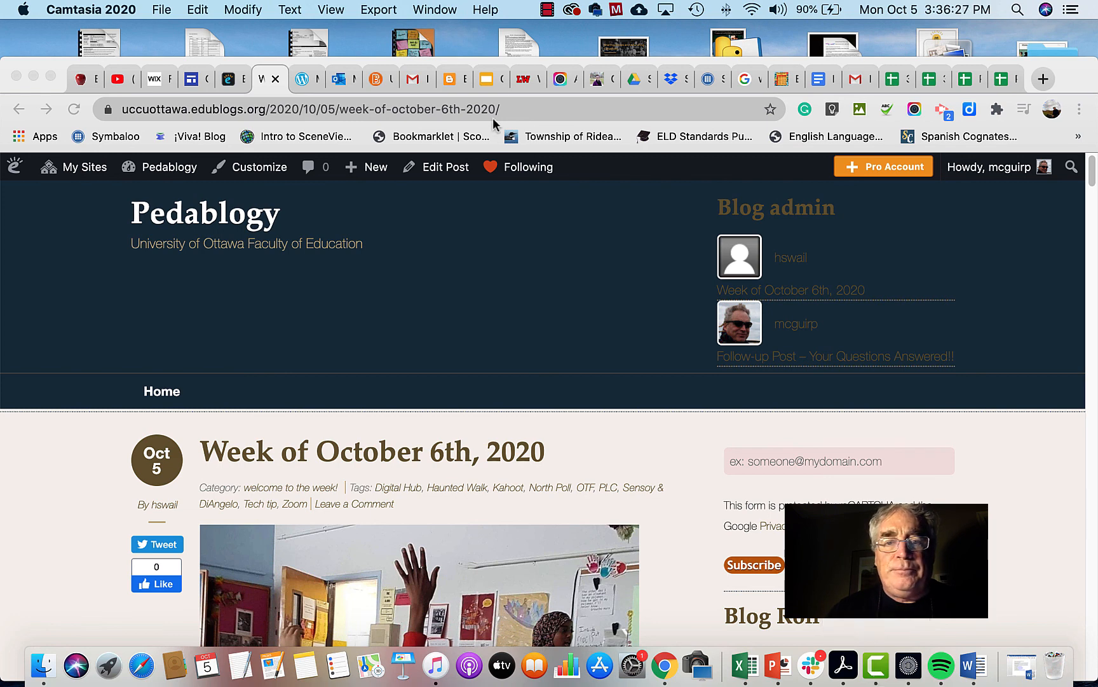
click(547, 9)
click(564, 33)
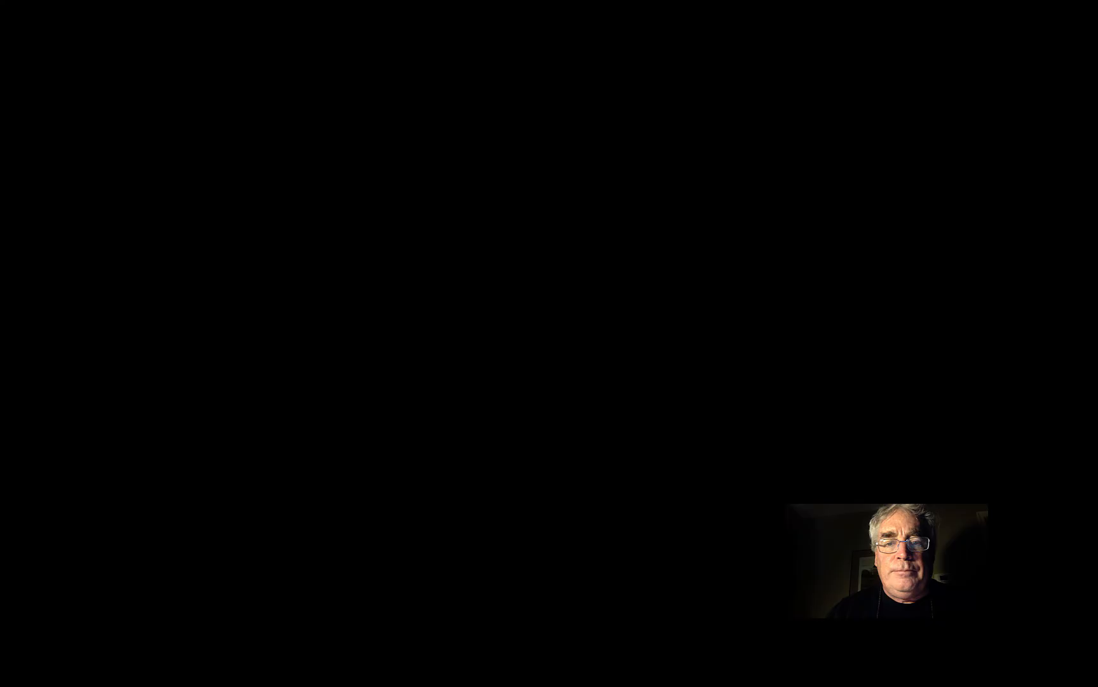